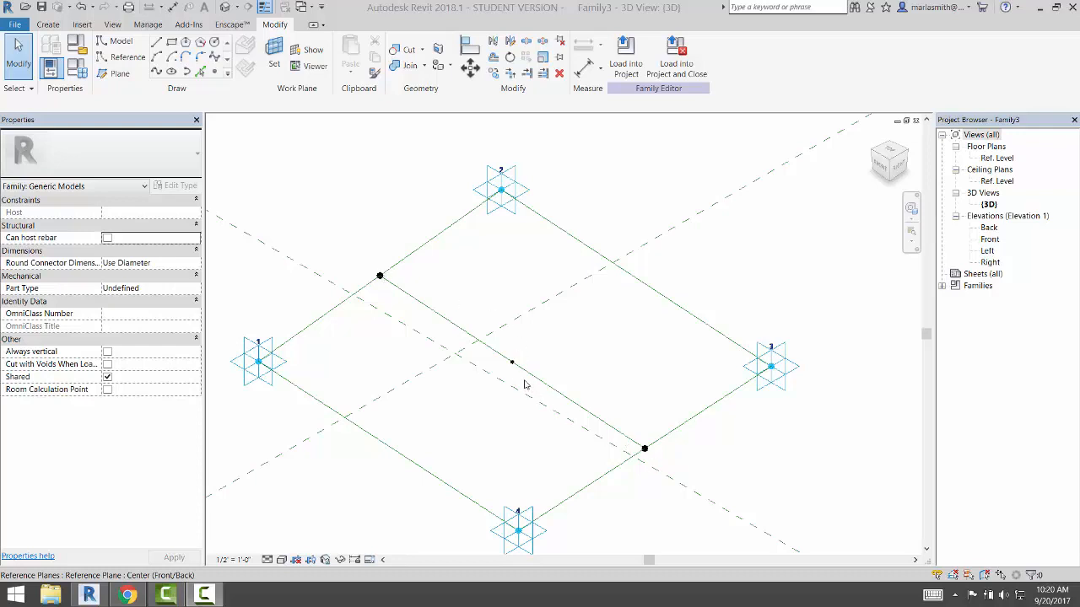
# Slide the hosted reference point along the diagonal reference line toward its midpoint
pyautogui.click(512, 363)
pyautogui.scroll(2, 513, 362)
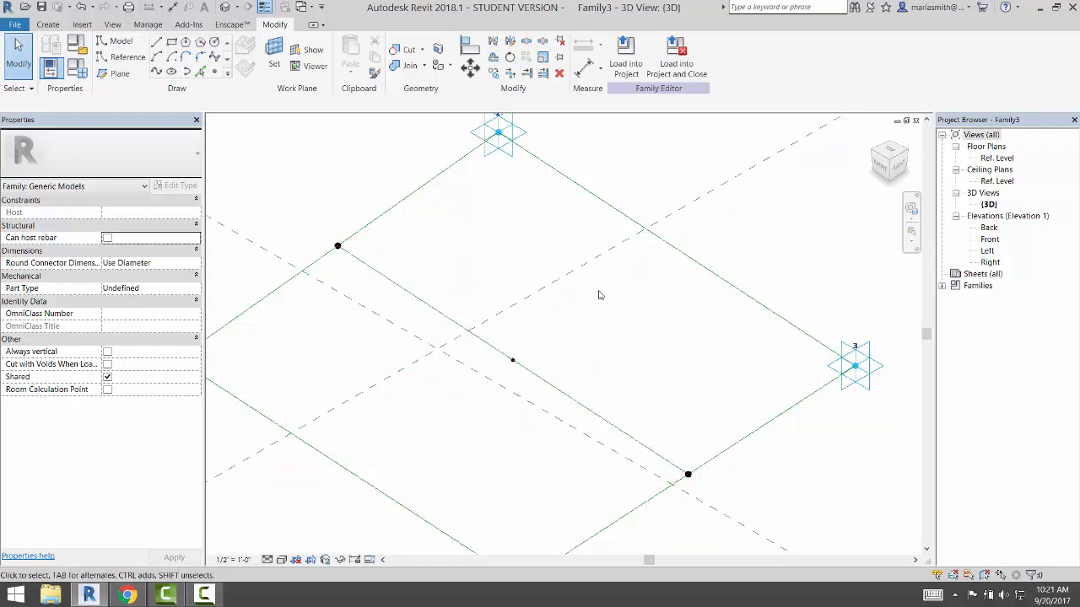
pyautogui.click(512, 361)
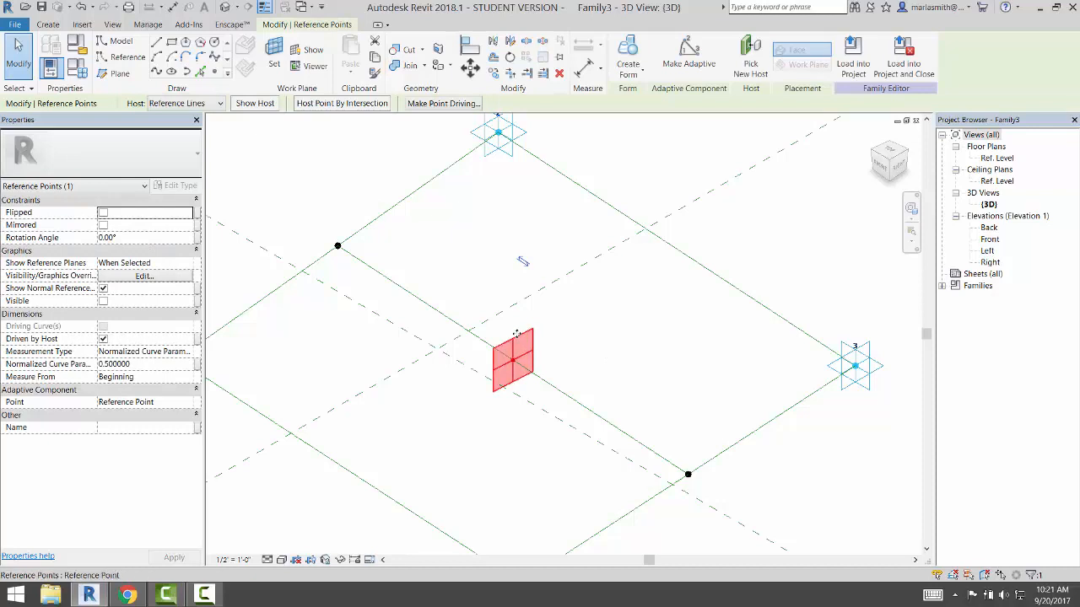
pyautogui.moveTo(513, 331)
pyautogui.mouseDown()
pyautogui.moveTo(582, 380)
pyautogui.moveTo(521, 335)
pyautogui.mouseUp()
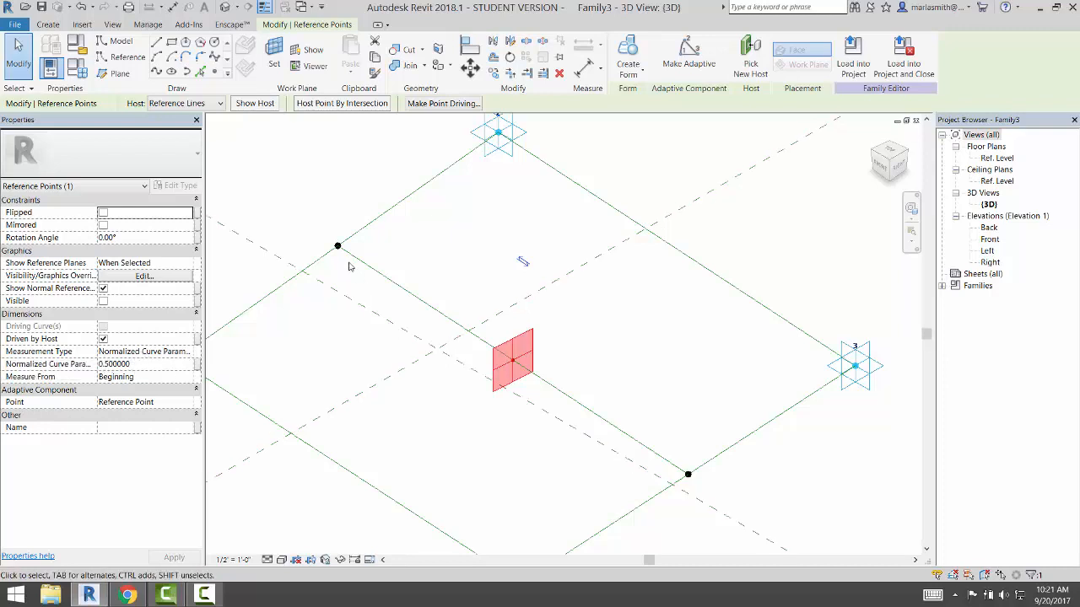
pyautogui.press('Tab')
pyautogui.click(520, 462)
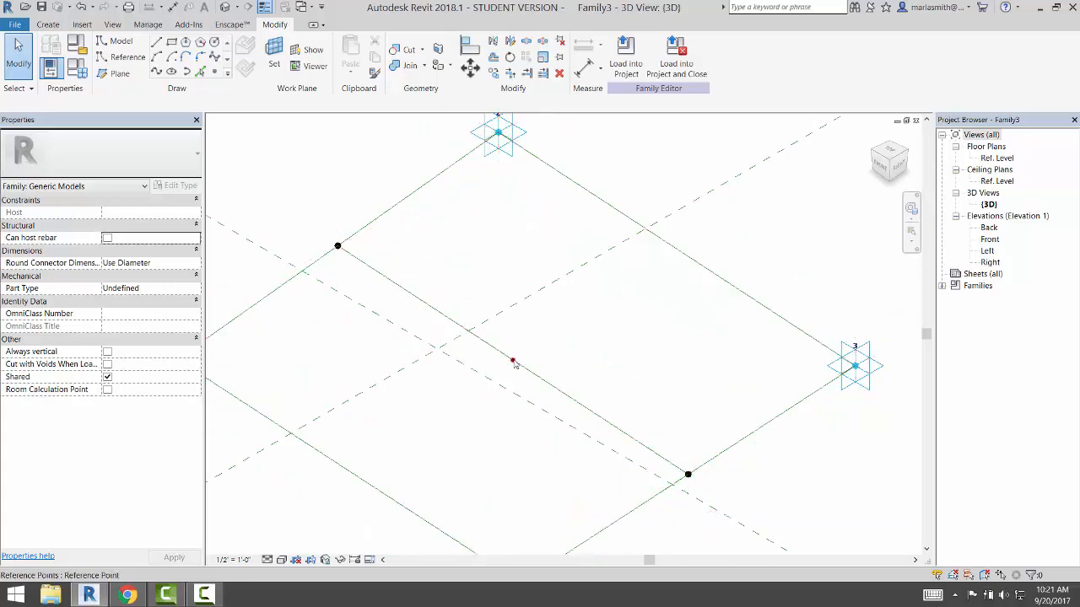
pyautogui.scroll(-2, 639, 362)
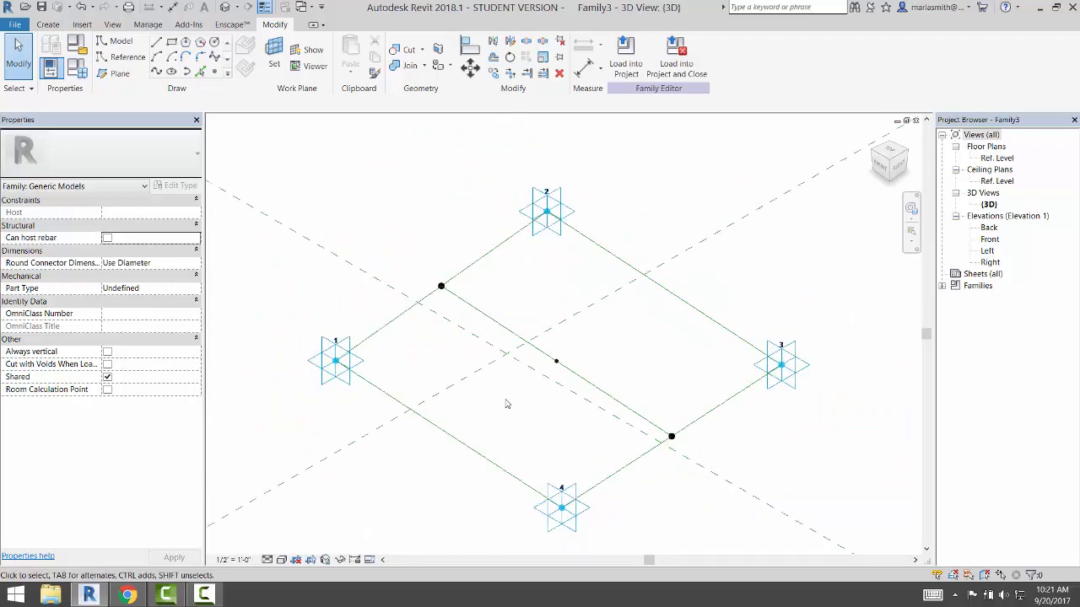
pyautogui.scroll(1, 507, 403)
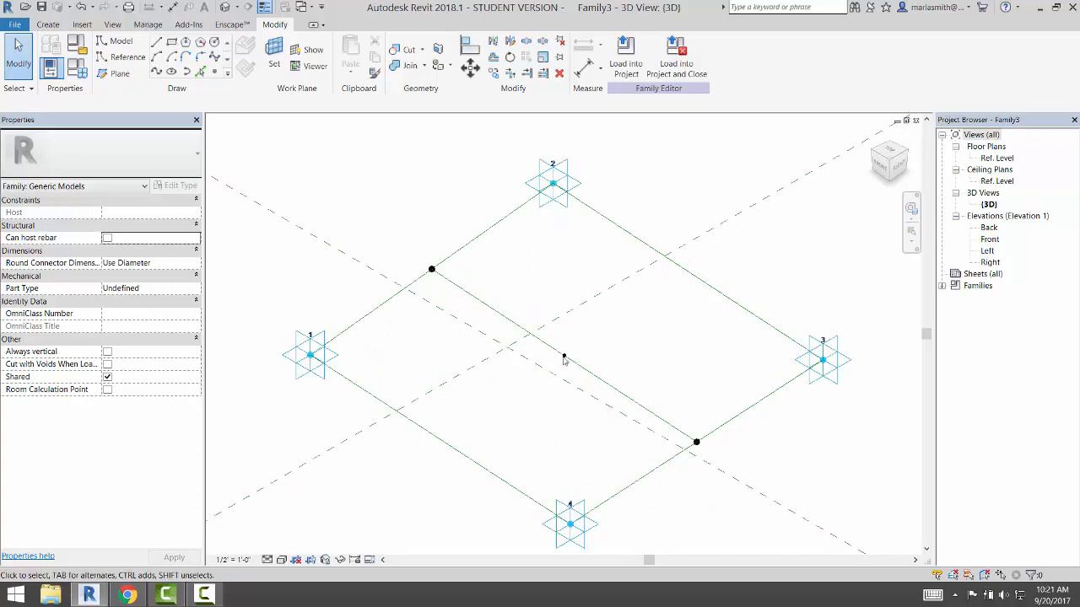
pyautogui.scroll(1, 564, 359)
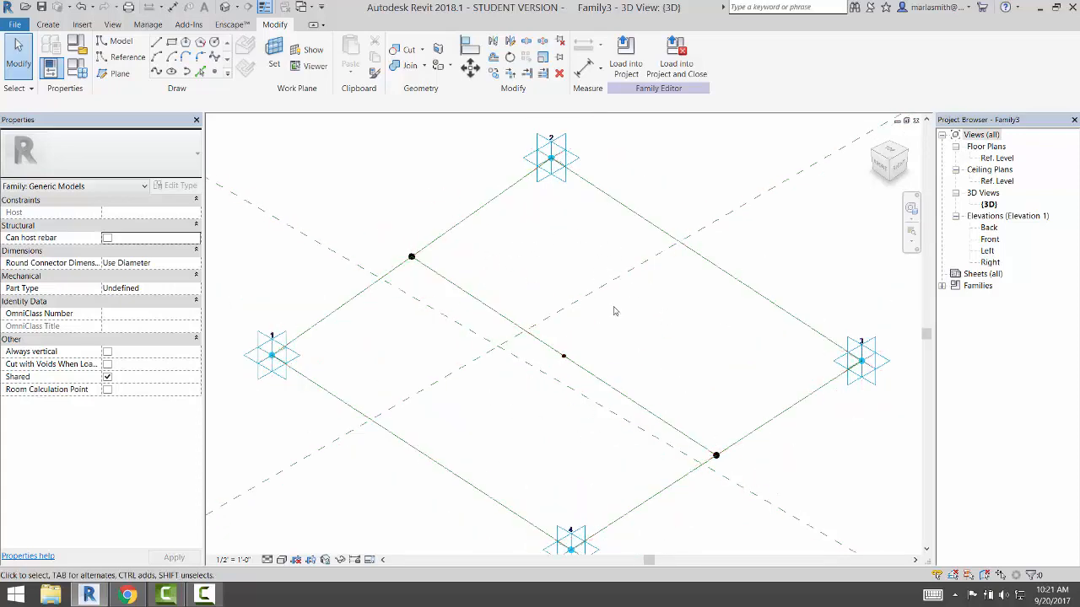
pyautogui.click(564, 358)
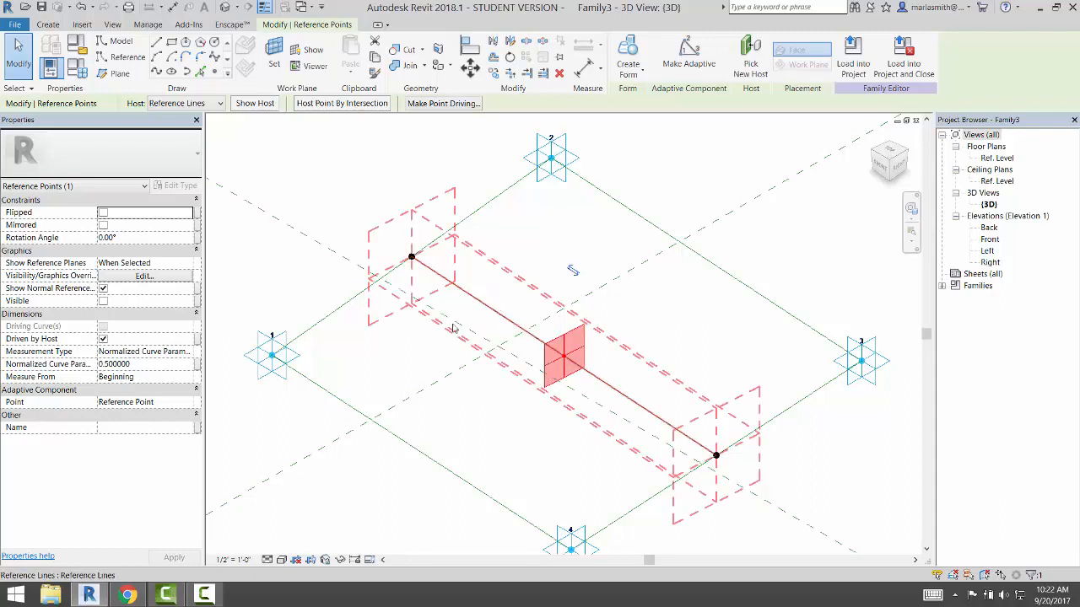
# Draw a vertical reference line straight up from the midpoint point on its plane, with 3D snapping off
pyautogui.click(266, 130)
pyautogui.click(122, 56)
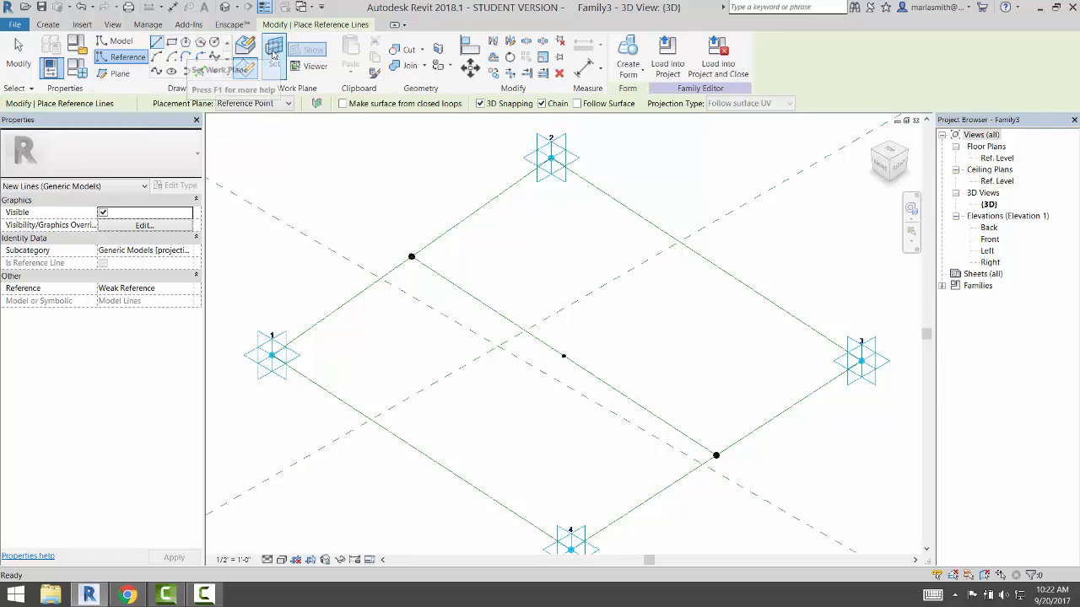
pyautogui.press('Escape')
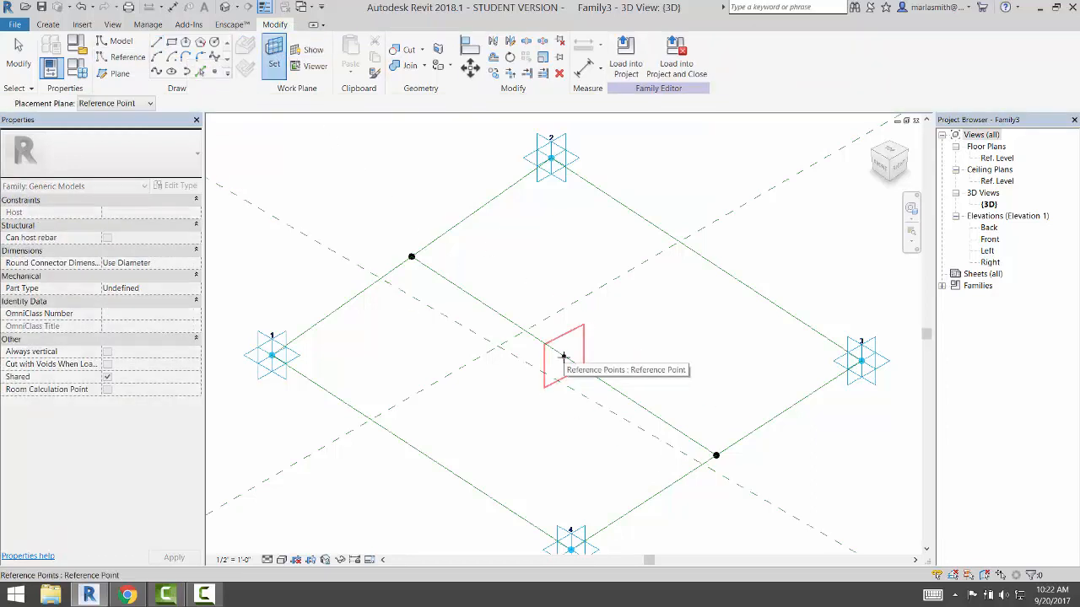
pyautogui.press('Return')
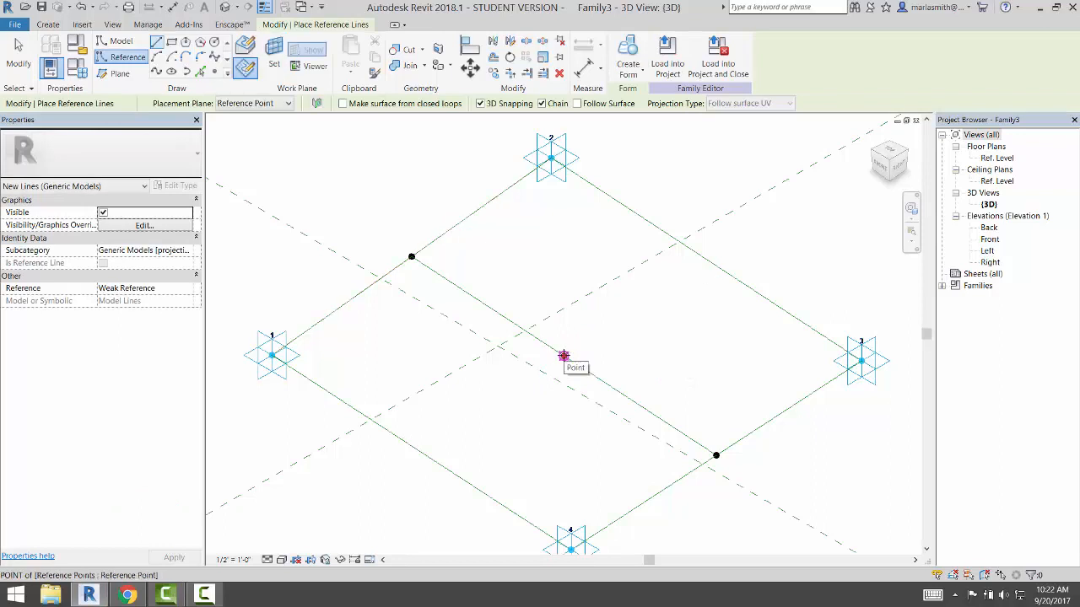
pyautogui.click(480, 103)
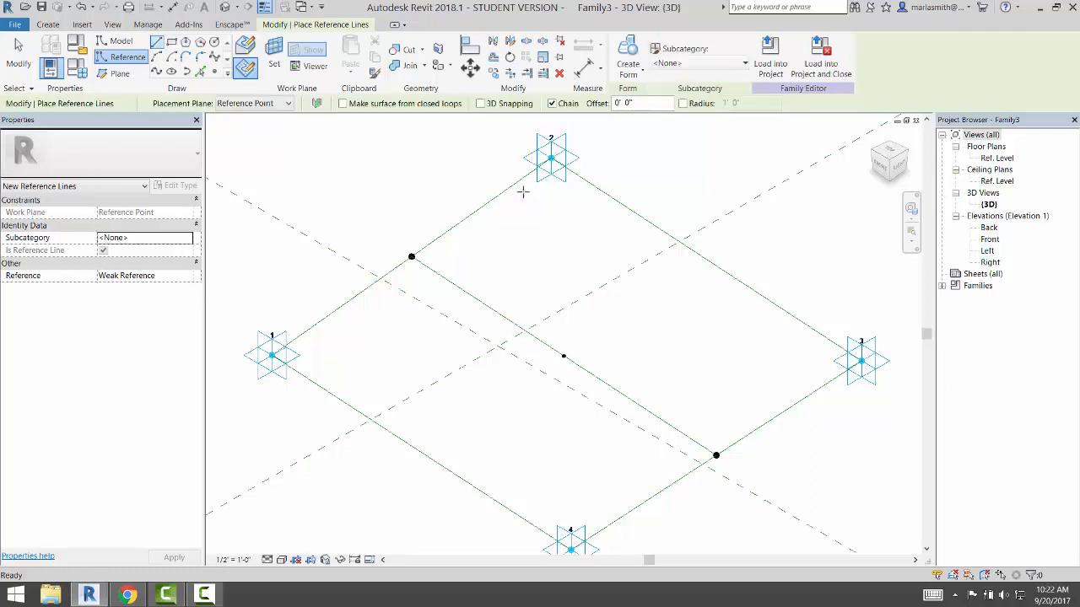
pyautogui.click(564, 356)
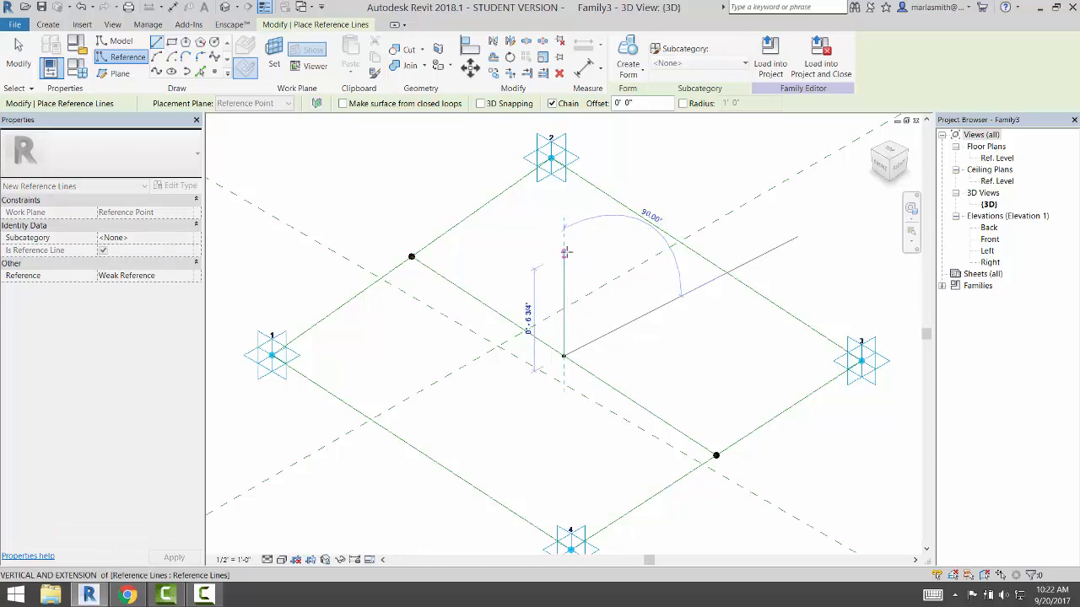
pyautogui.click(564, 252)
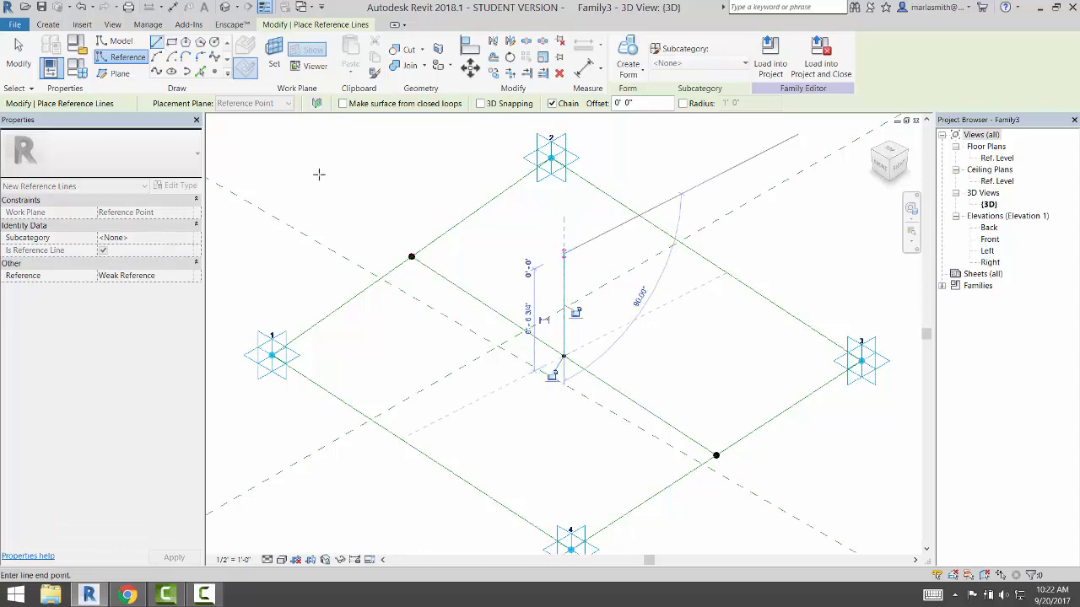
pyautogui.click(24, 63)
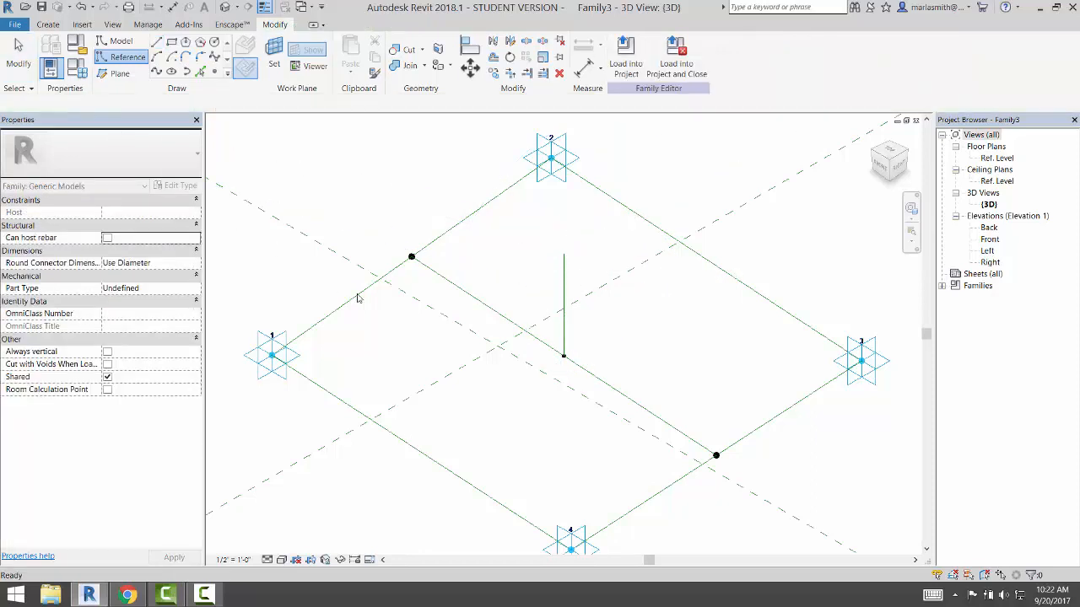
# Set the hosted point's Normalized Curve Parameter to 0.5 to centre it on its line
pyautogui.click(564, 359)
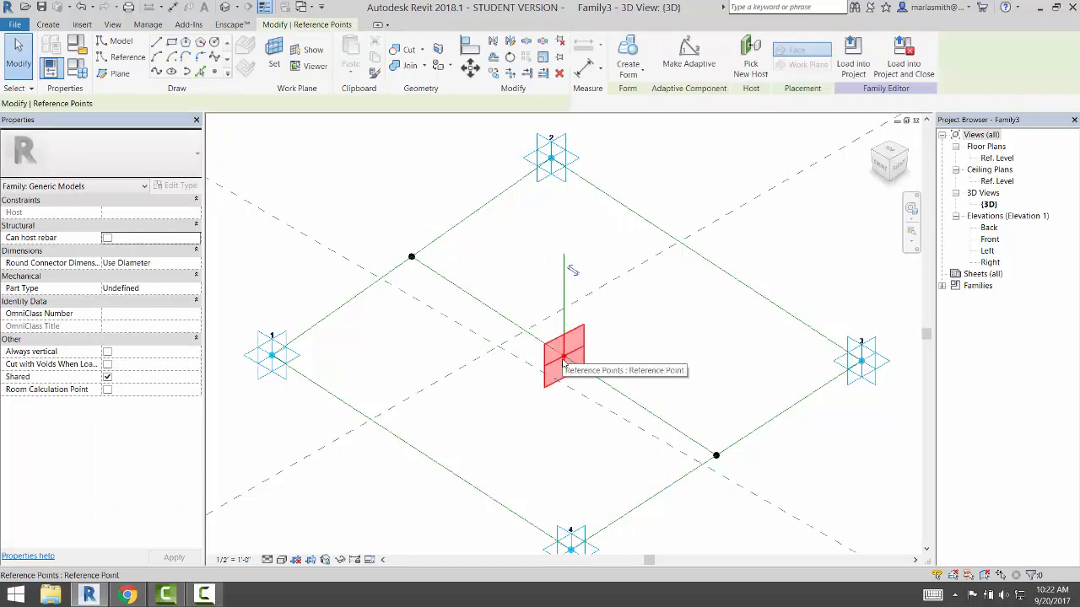
pyautogui.moveTo(577, 360); pyautogui.dragTo(576, 359)
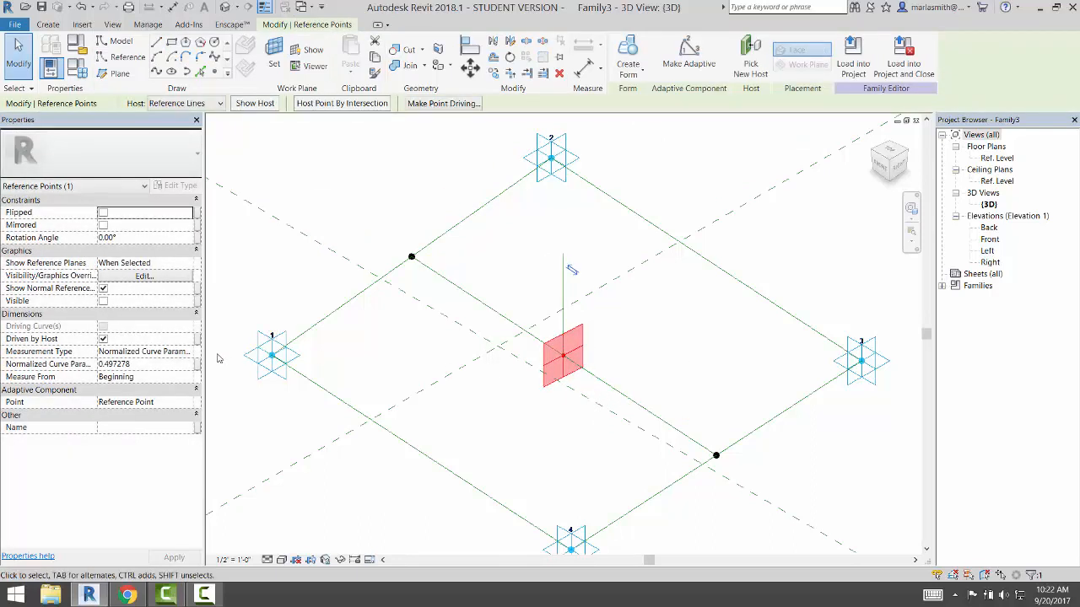
pyautogui.click(167, 363)
pyautogui.write('.5')
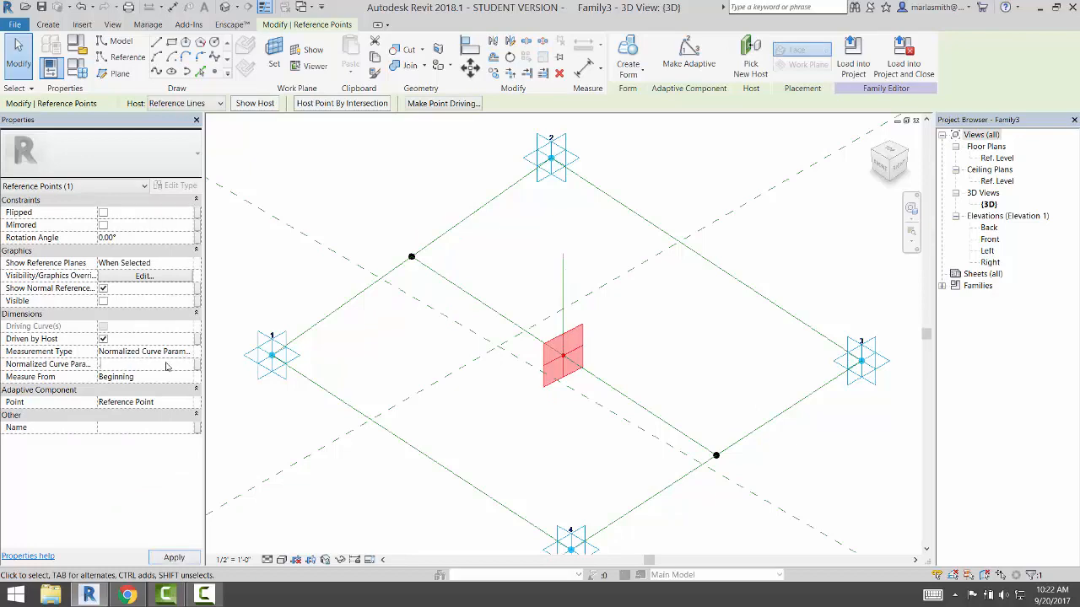
pyautogui.press('Return')
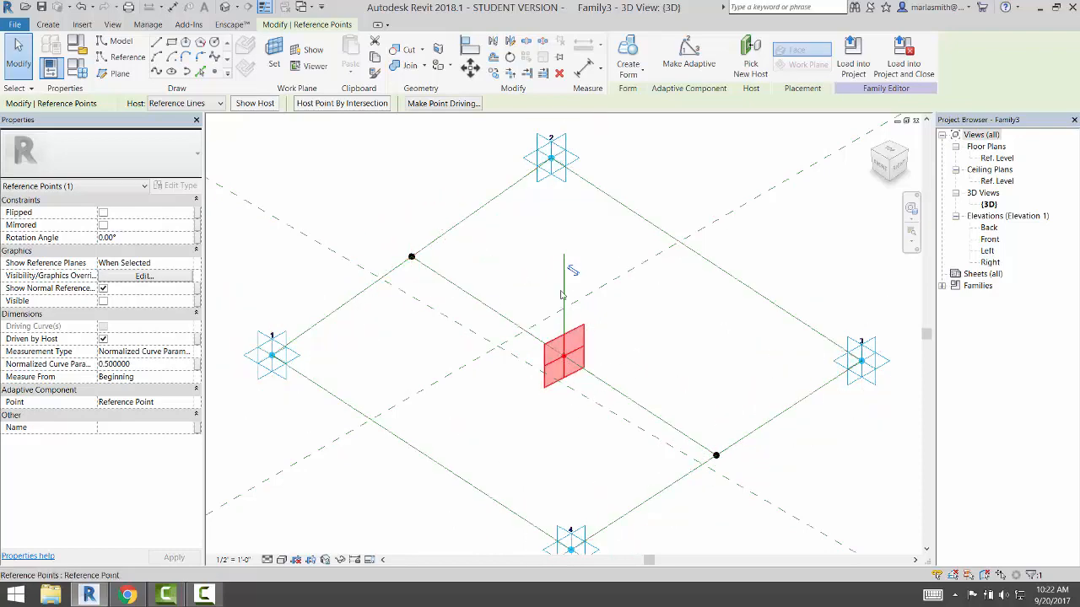
pyautogui.click(719, 367)
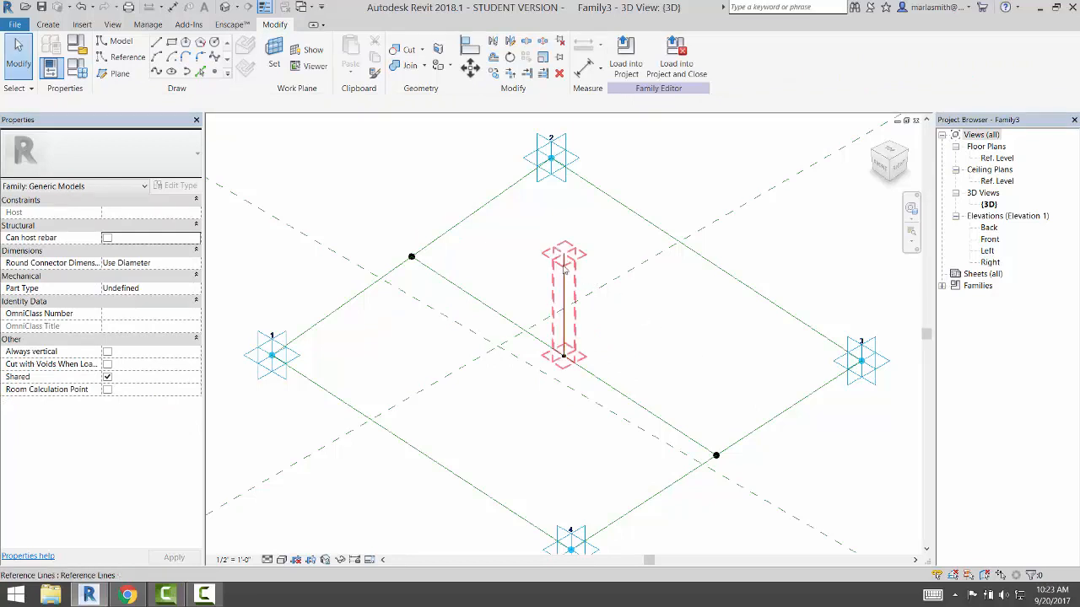
# Place a reference point on the vertical reference line and drag it up near the top
pyautogui.click(214, 72)
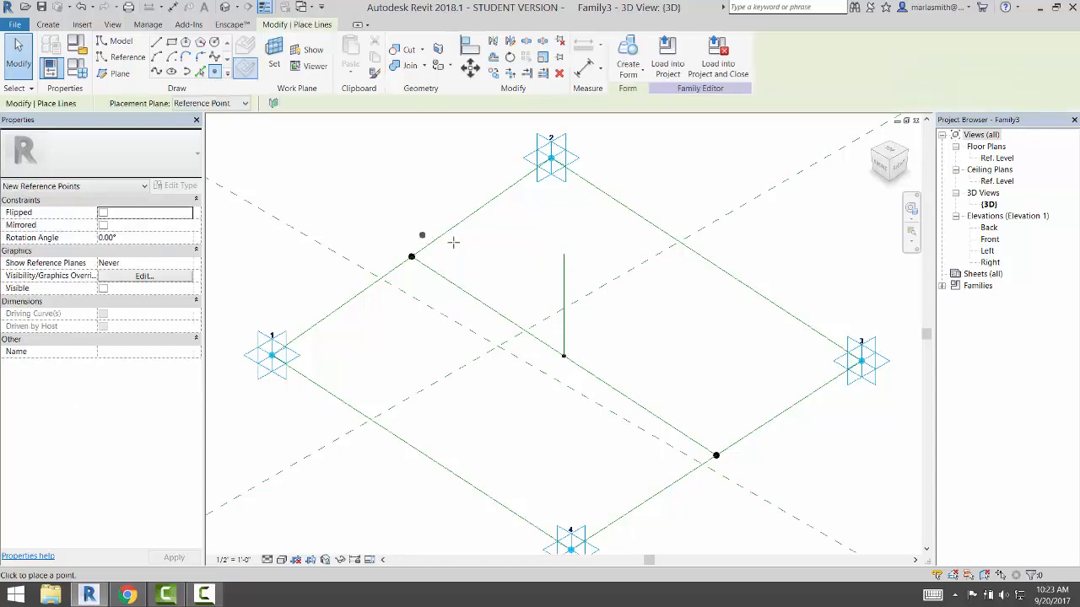
pyautogui.click(564, 278)
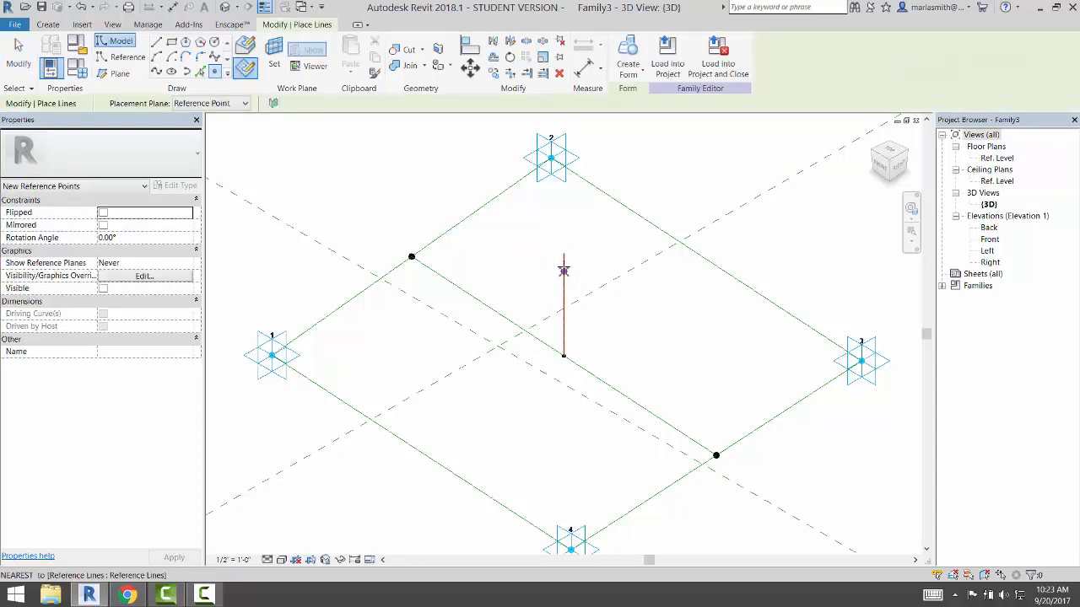
pyautogui.click(564, 275)
pyautogui.press('Escape')
pyautogui.press('Escape')
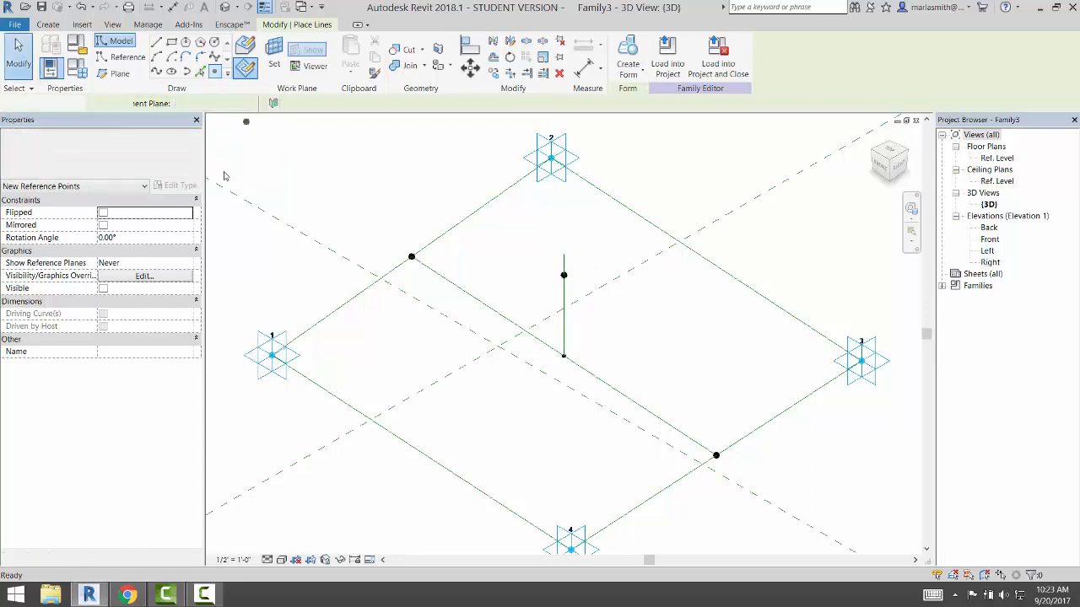
pyautogui.click(563, 275)
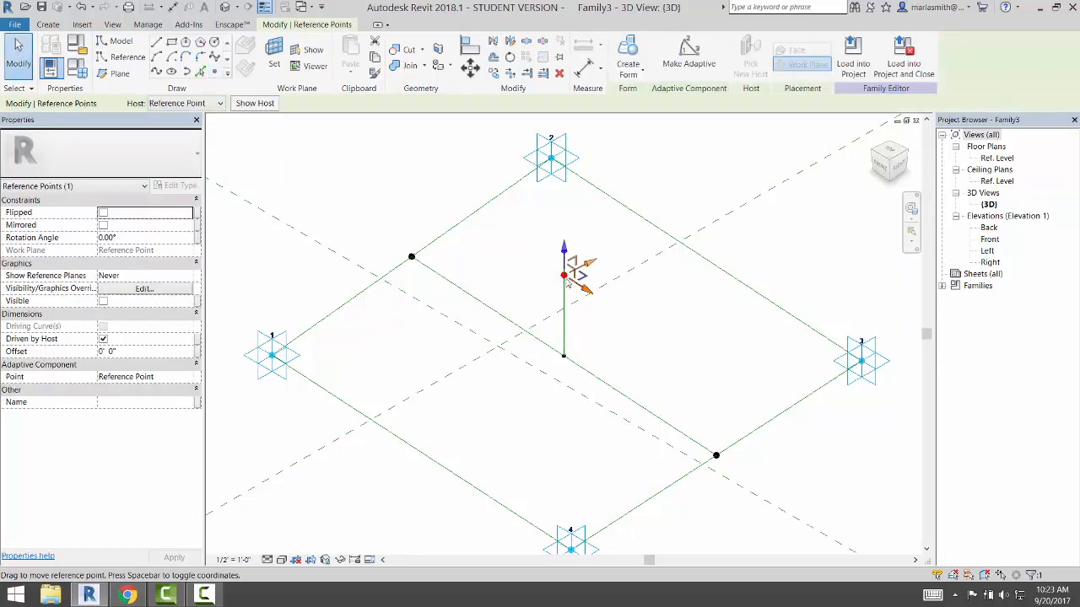
pyautogui.moveTo(583, 282); pyautogui.dragTo(595, 247)
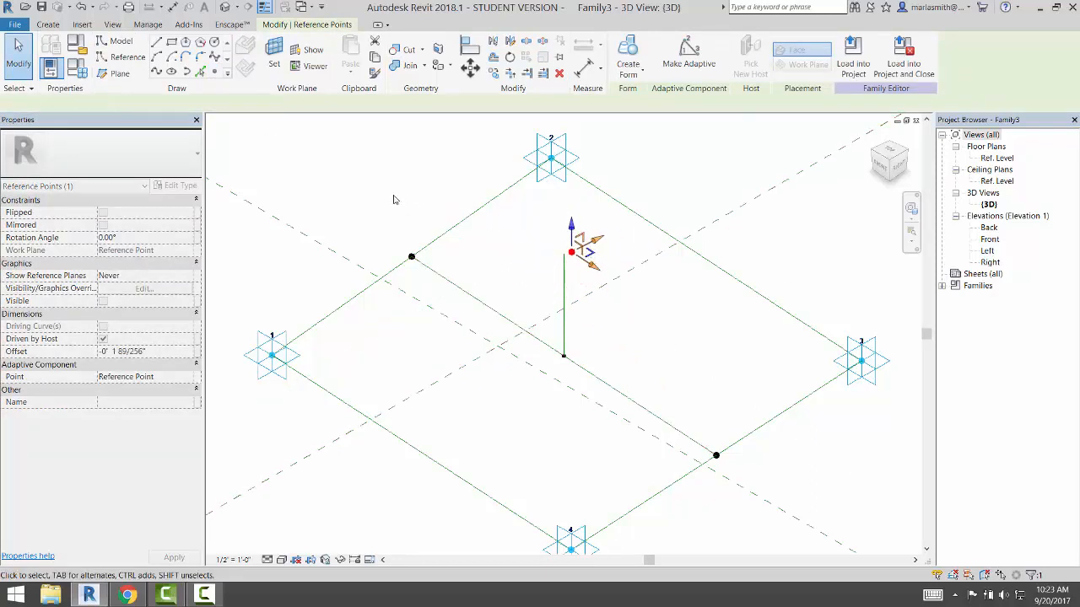
pyautogui.click(338, 205)
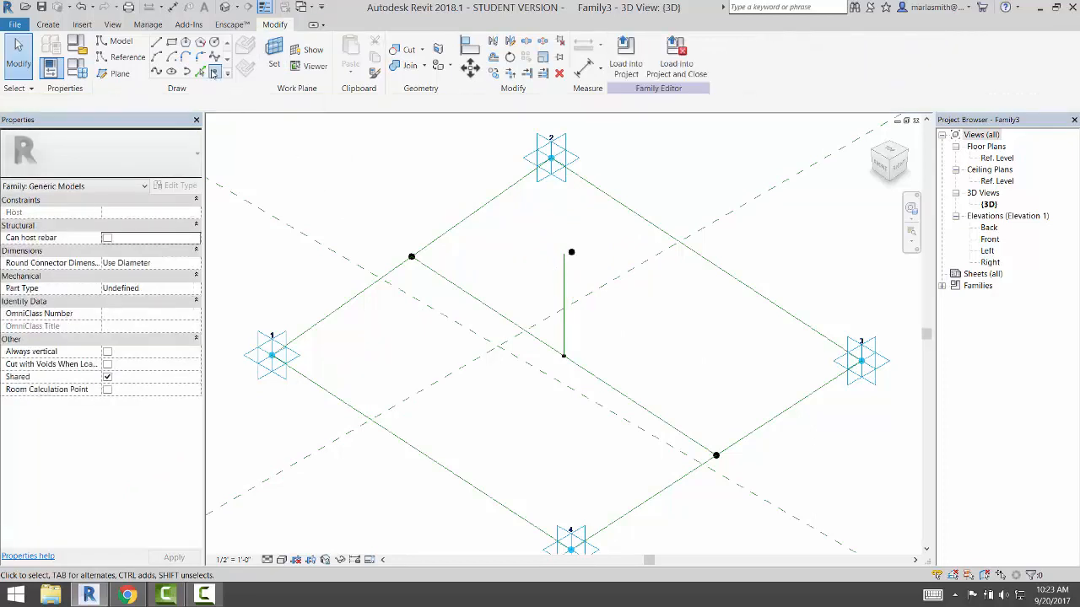
# Place a free reference point in the view and another on the vertical line
pyautogui.click(216, 71)
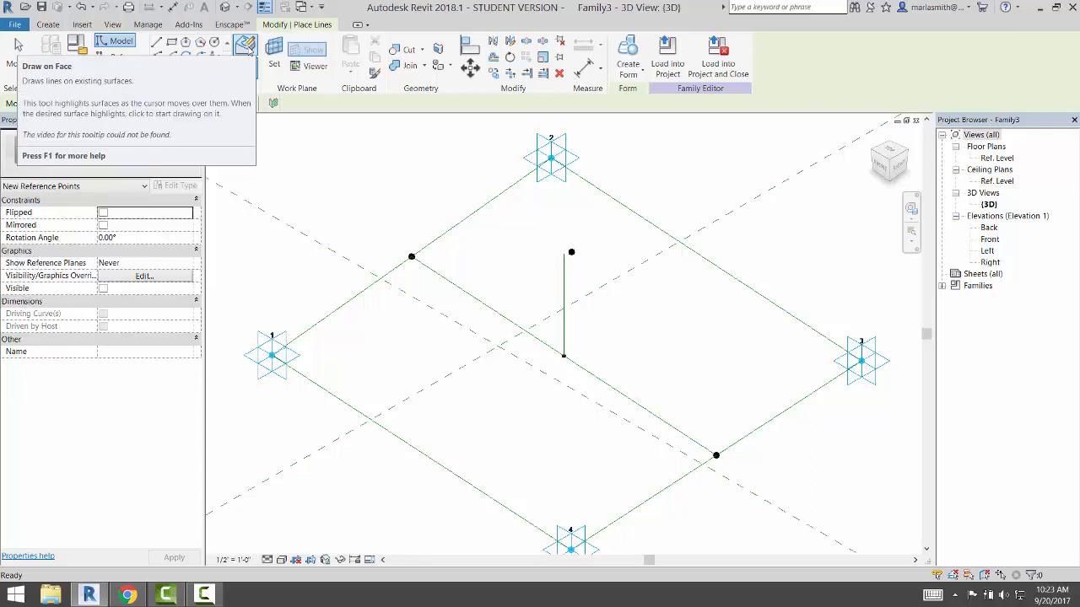
pyautogui.click(448, 199)
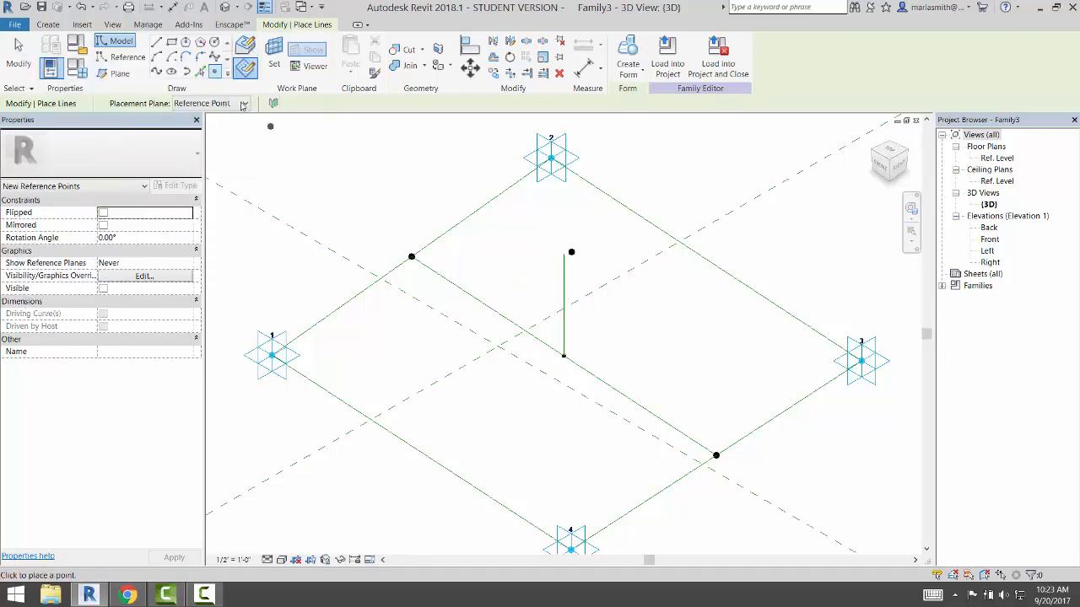
pyautogui.click(245, 46)
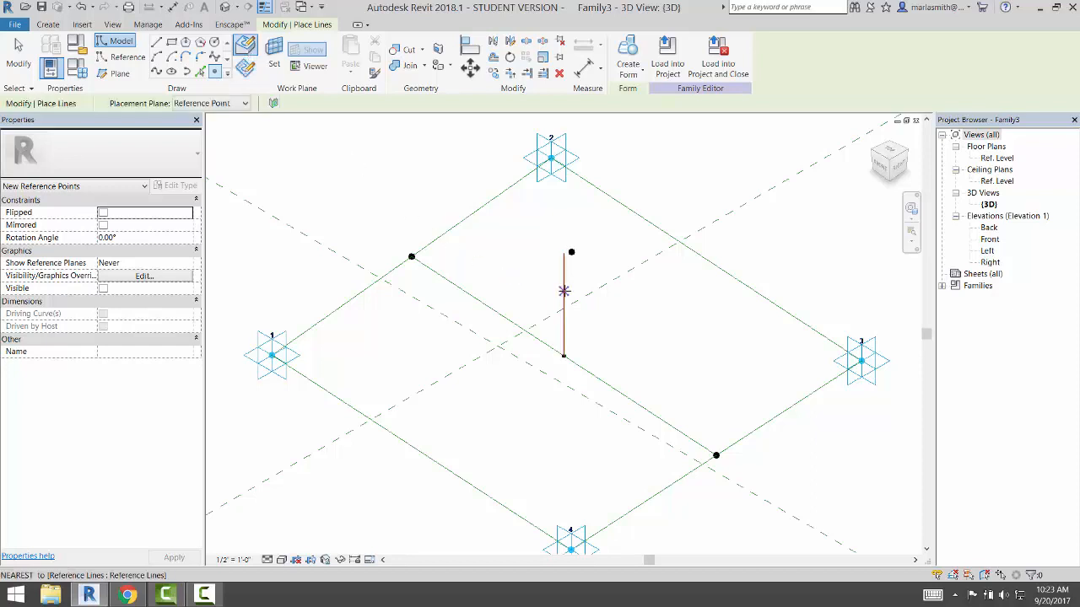
pyautogui.click(563, 290)
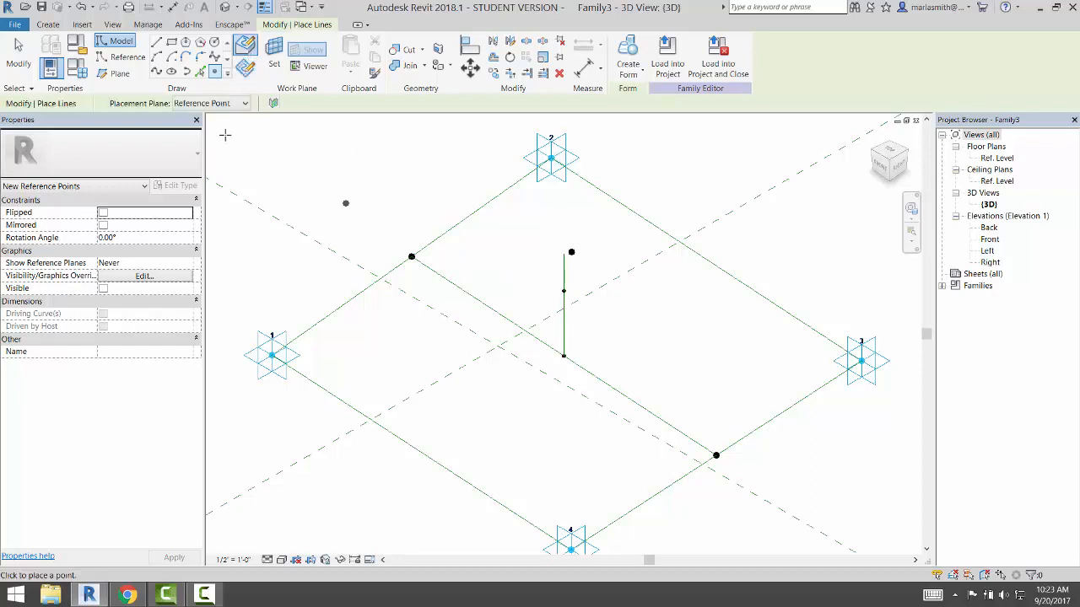
pyautogui.click(19, 53)
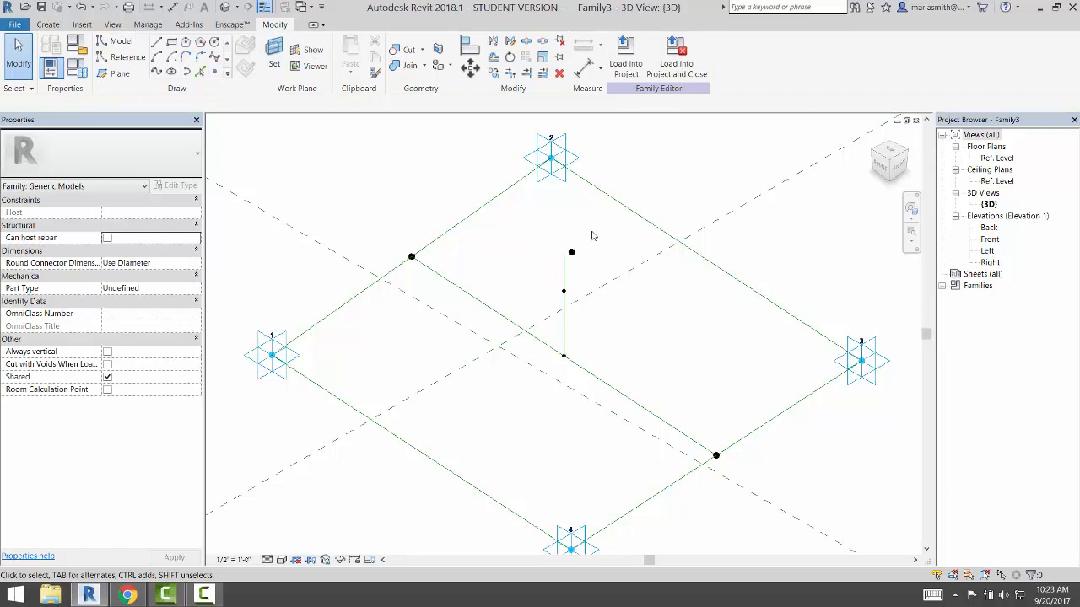
# Rehost the free reference point onto the vertical reference line with Pick New Host
pyautogui.click(572, 252)
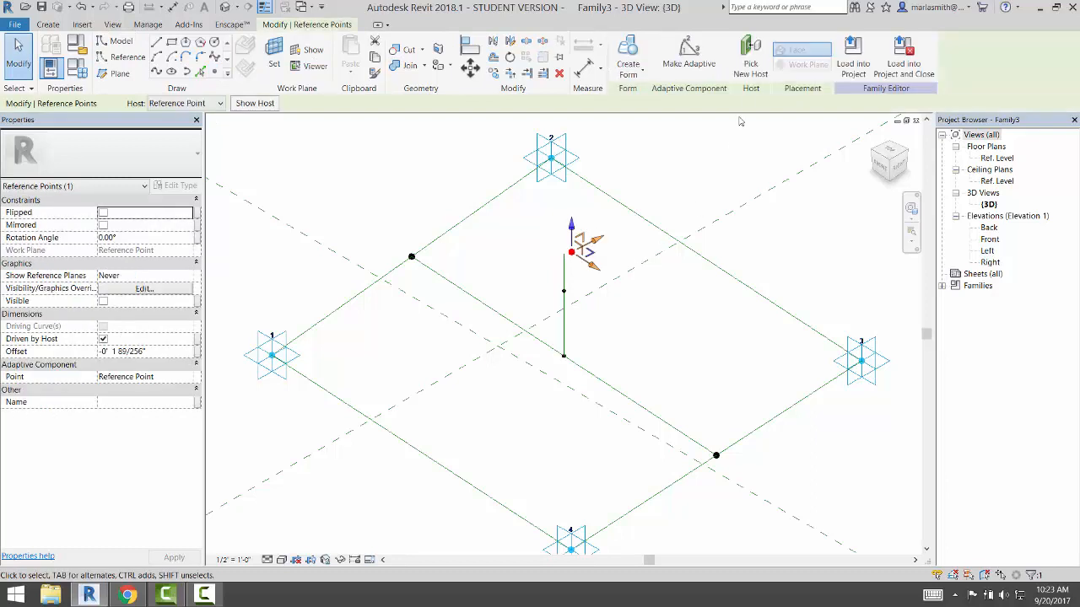
pyautogui.click(750, 61)
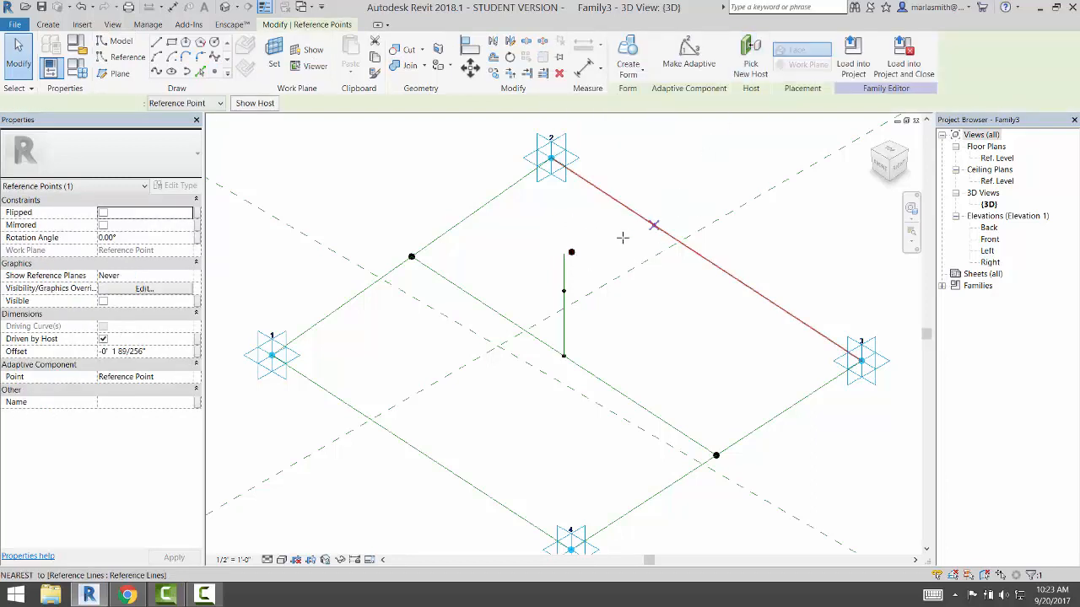
pyautogui.click(564, 273)
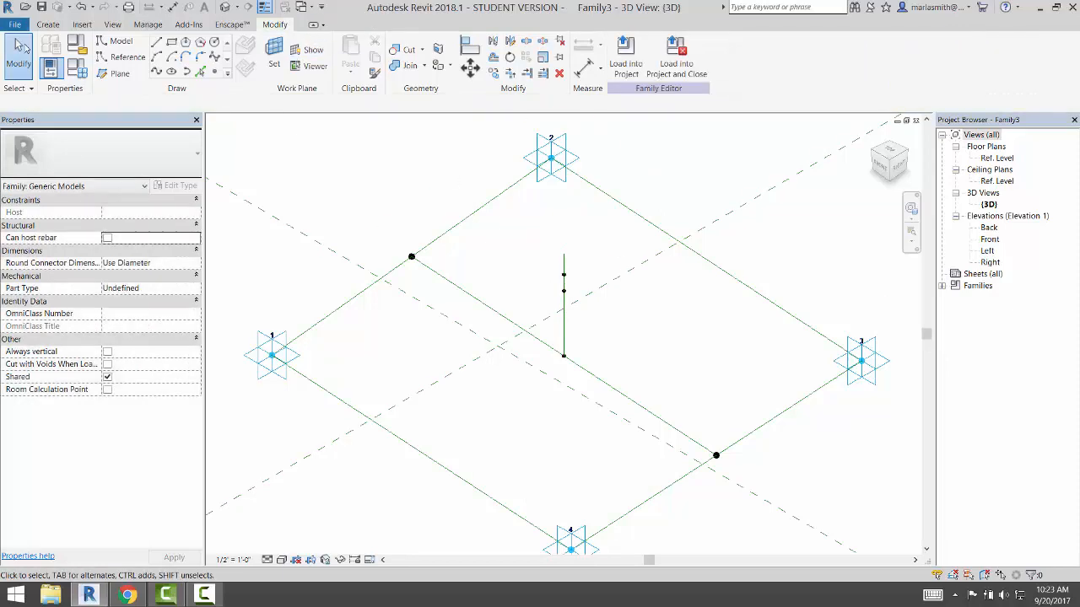
pyautogui.click(564, 291)
pyautogui.press('Escape')
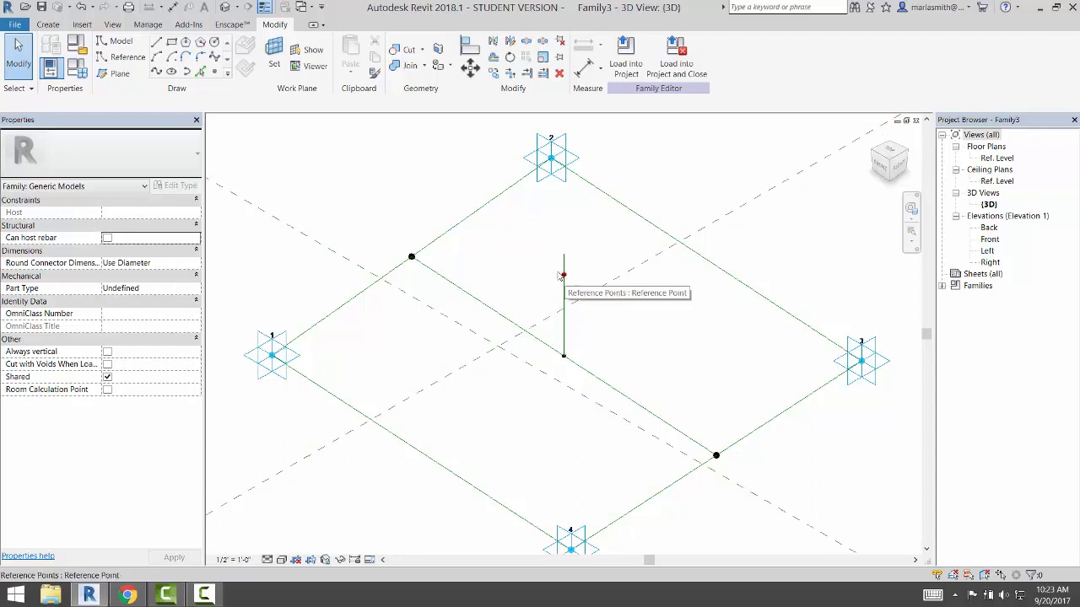
# Draw a model-line circle centred on the hosted point, using that point's plane as the work plane
pyautogui.click(120, 43)
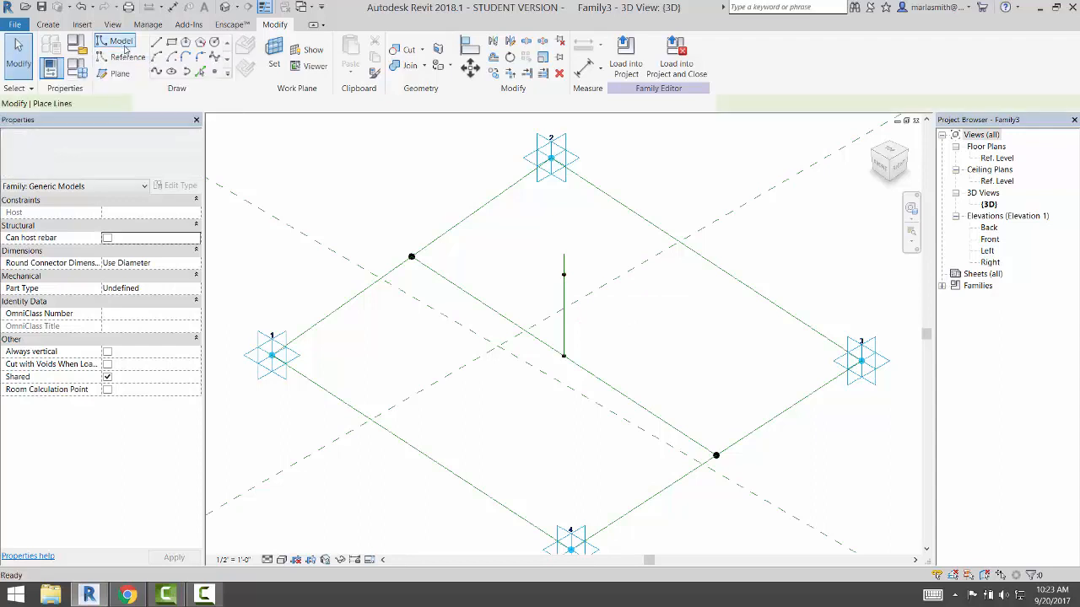
pyautogui.click(215, 43)
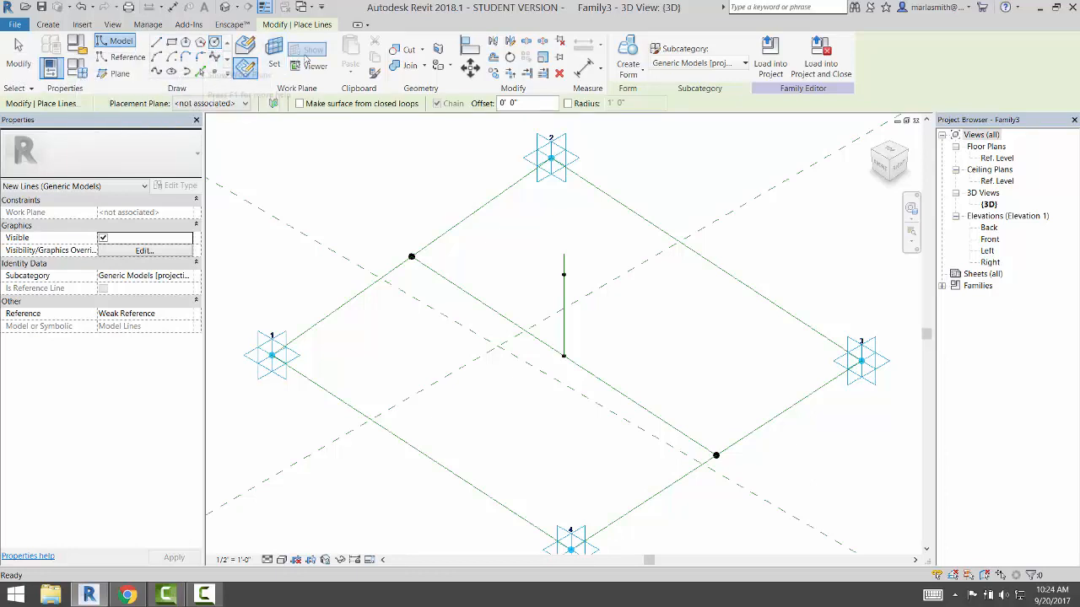
pyautogui.press('Escape')
pyautogui.press('Escape')
pyautogui.click(276, 59)
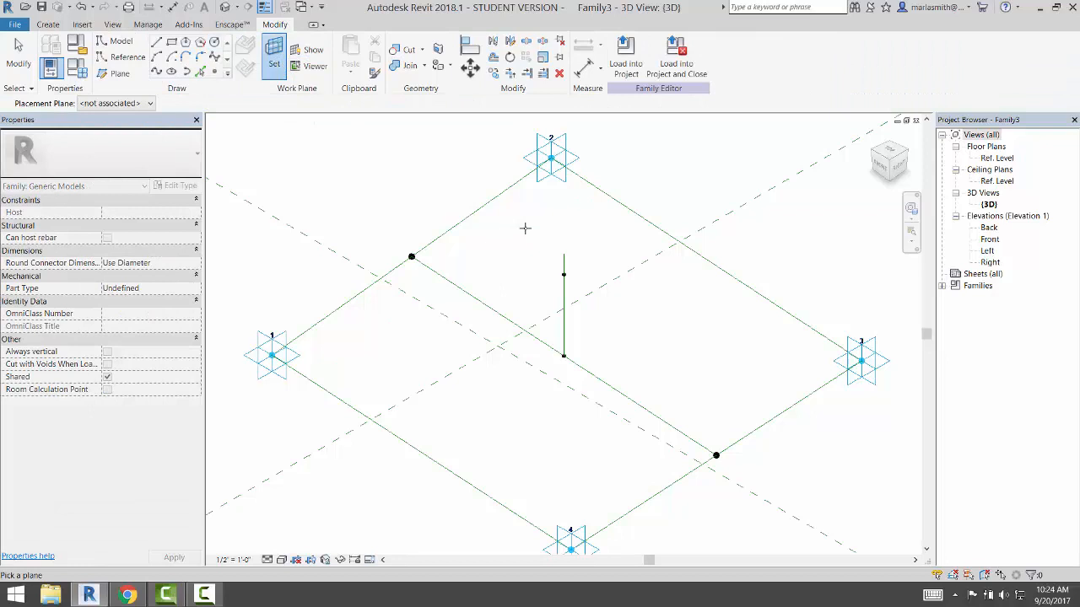
pyautogui.click(566, 272)
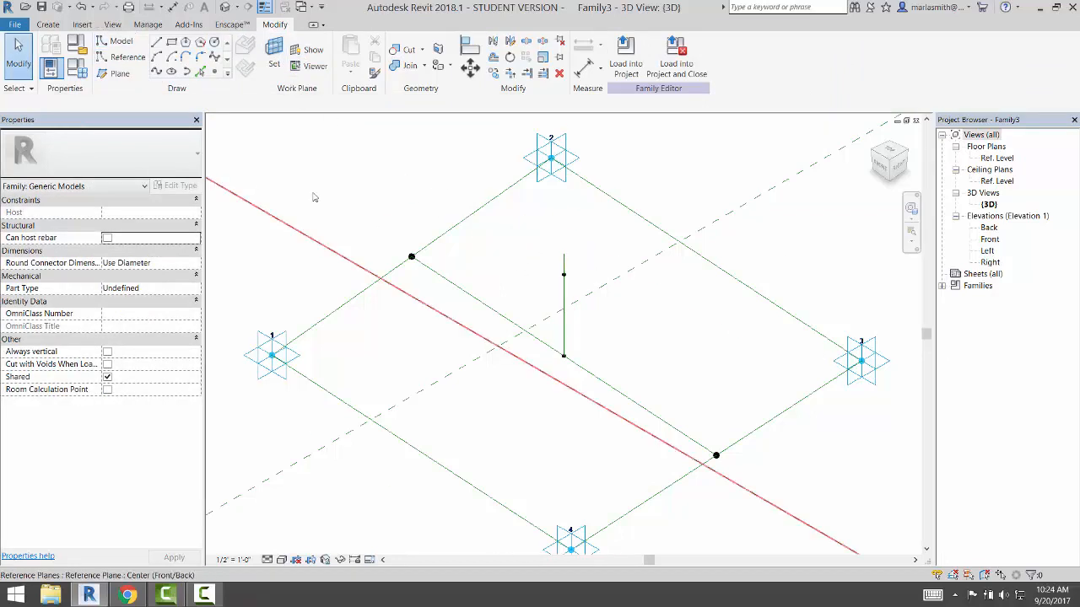
pyautogui.click(118, 40)
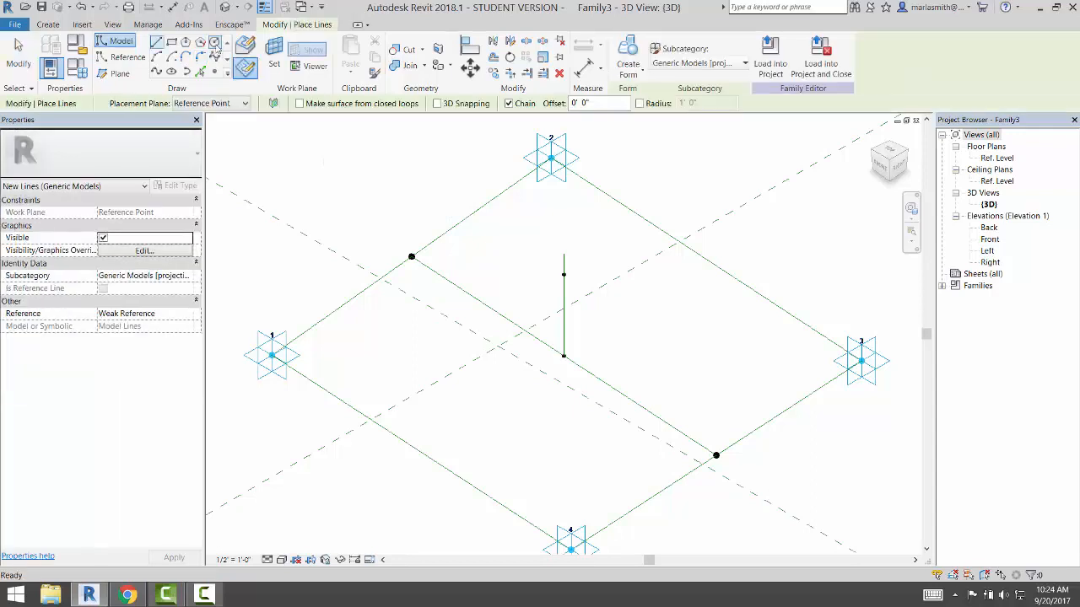
pyautogui.click(270, 56)
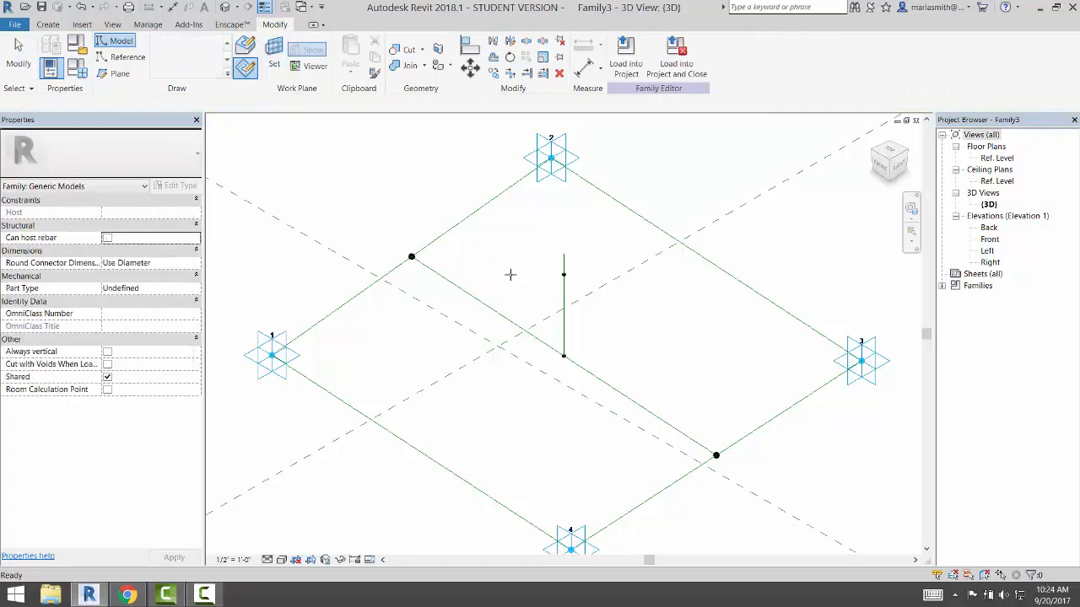
pyautogui.click(565, 276)
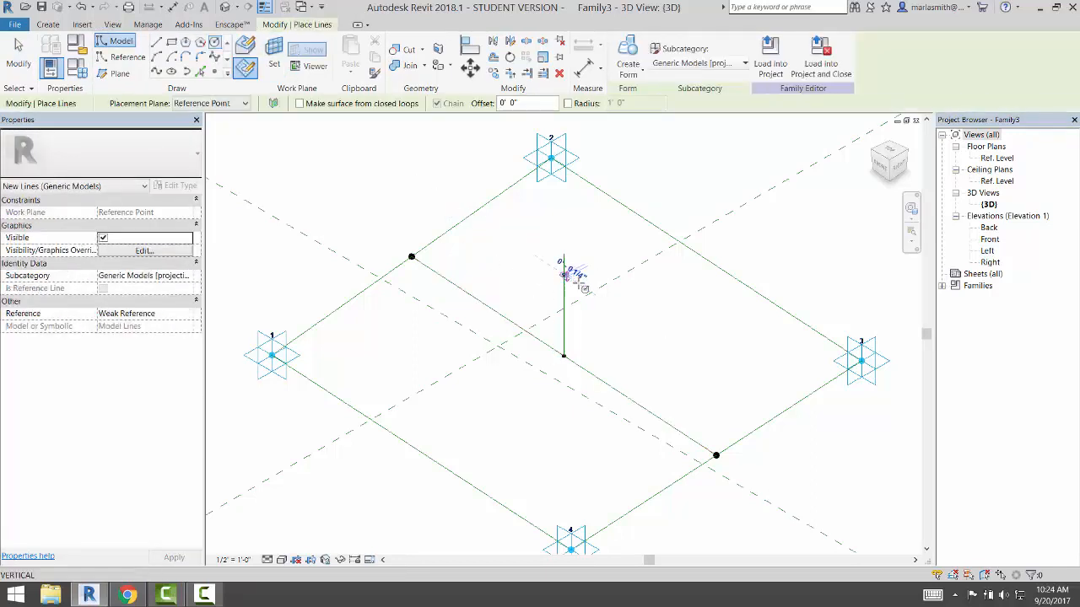
pyautogui.click(564, 275)
pyautogui.click(606, 296)
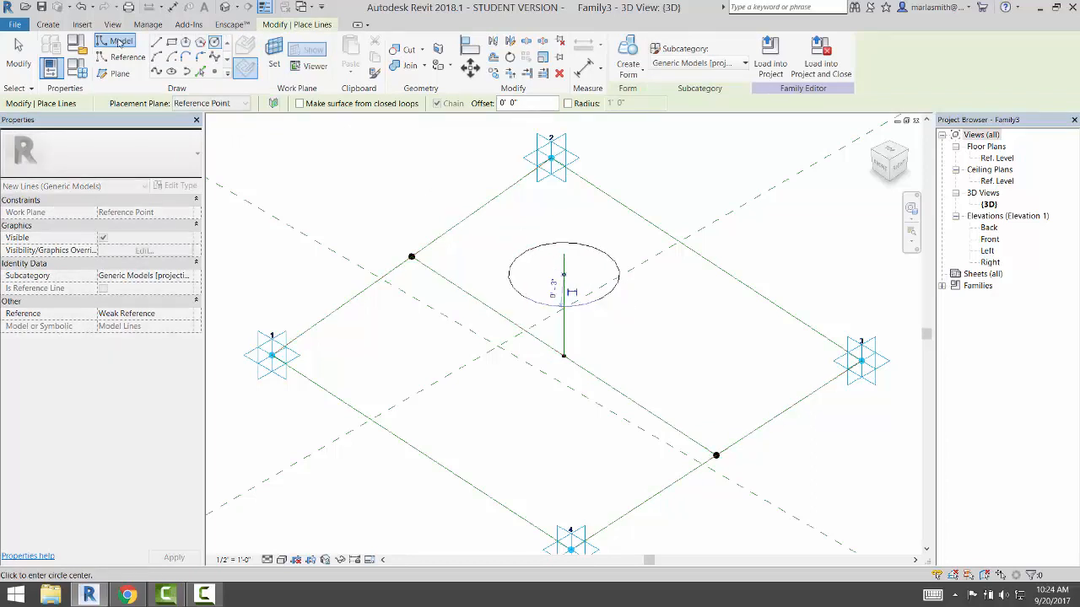
pyautogui.press('Escape')
pyautogui.press('Escape')
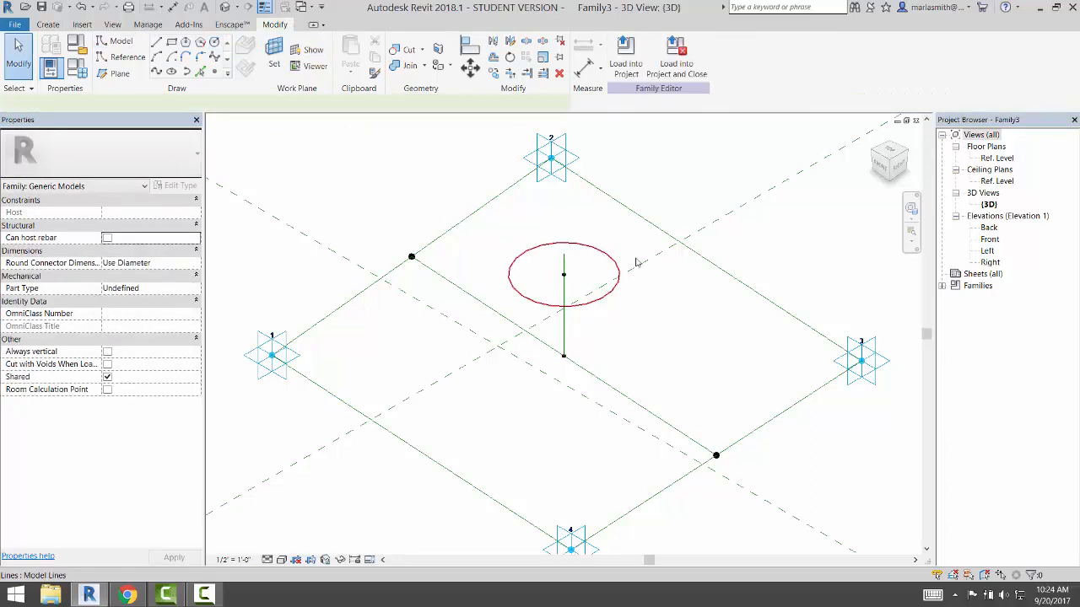
pyautogui.click(617, 265)
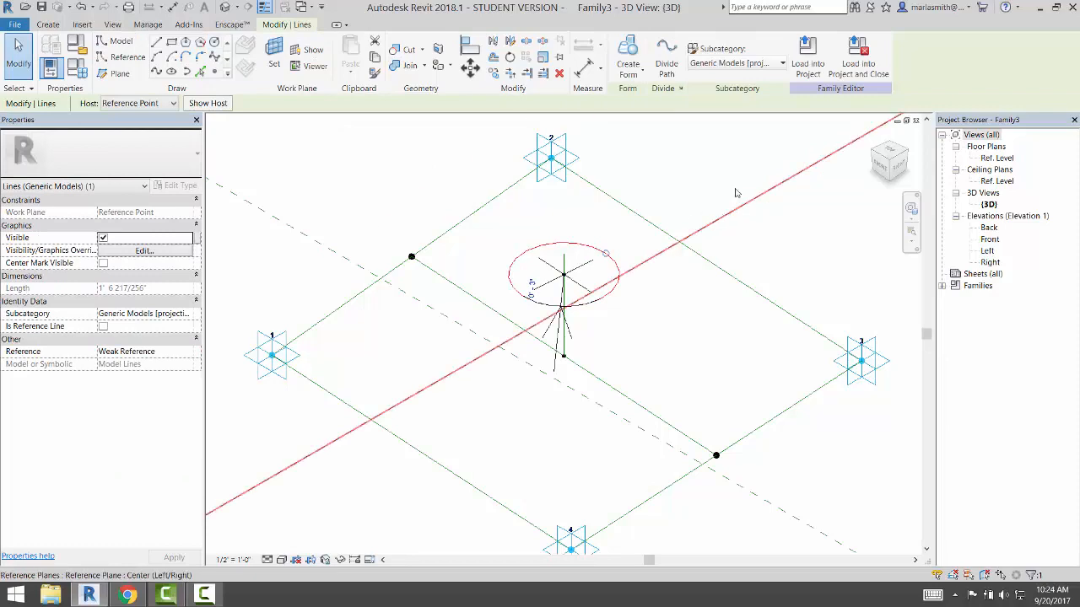
# Label the circle's radial dimension with a new Radius family parameter reading 0' - 3"
pyautogui.click(688, 203)
pyautogui.click(619, 241)
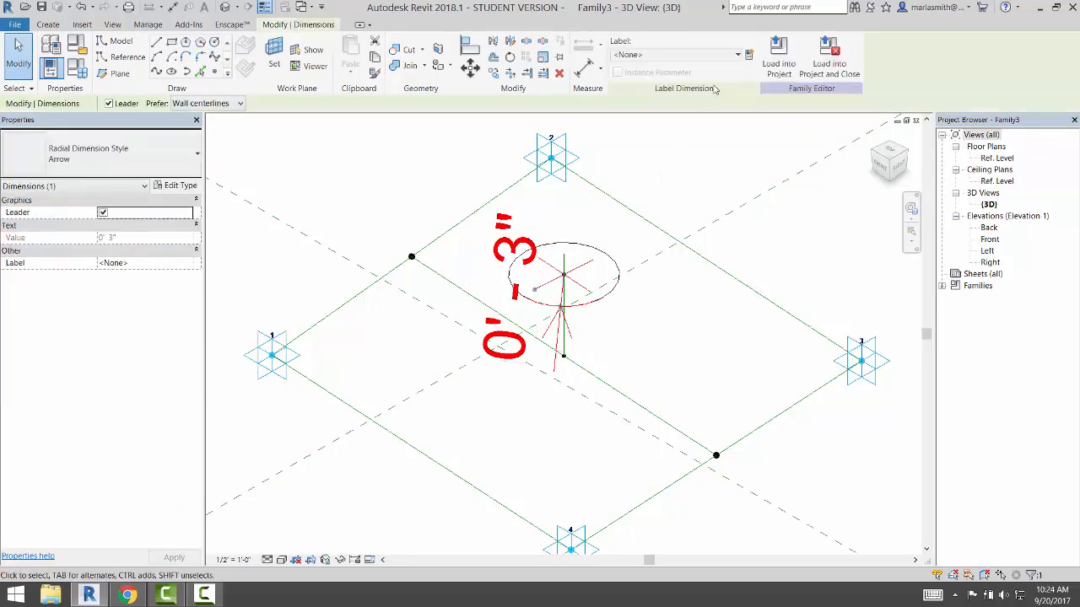
pyautogui.click(747, 54)
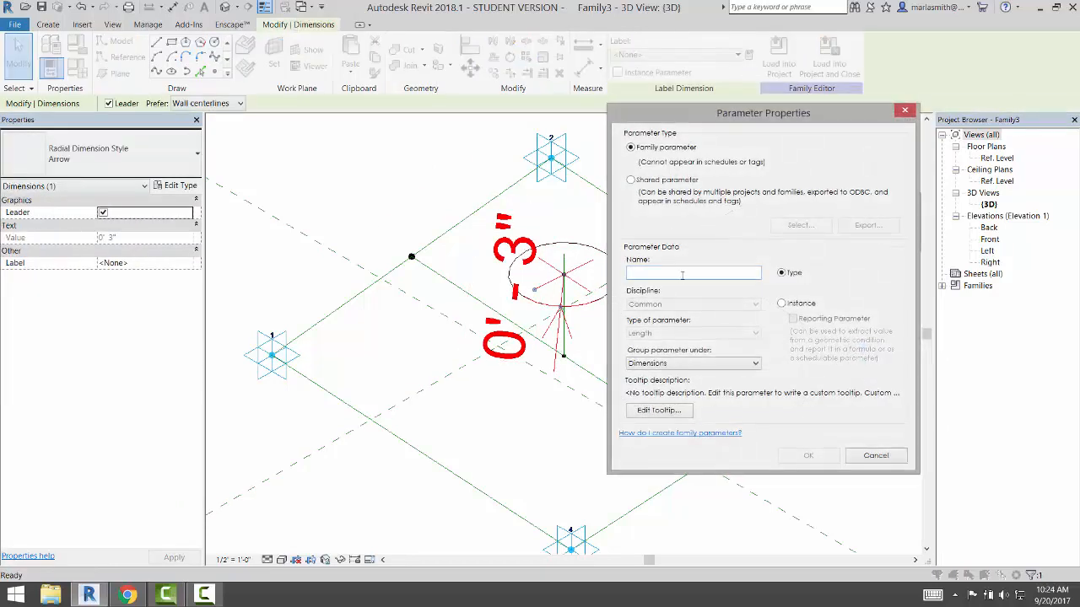
pyautogui.write('Radius')
pyautogui.press('Return')
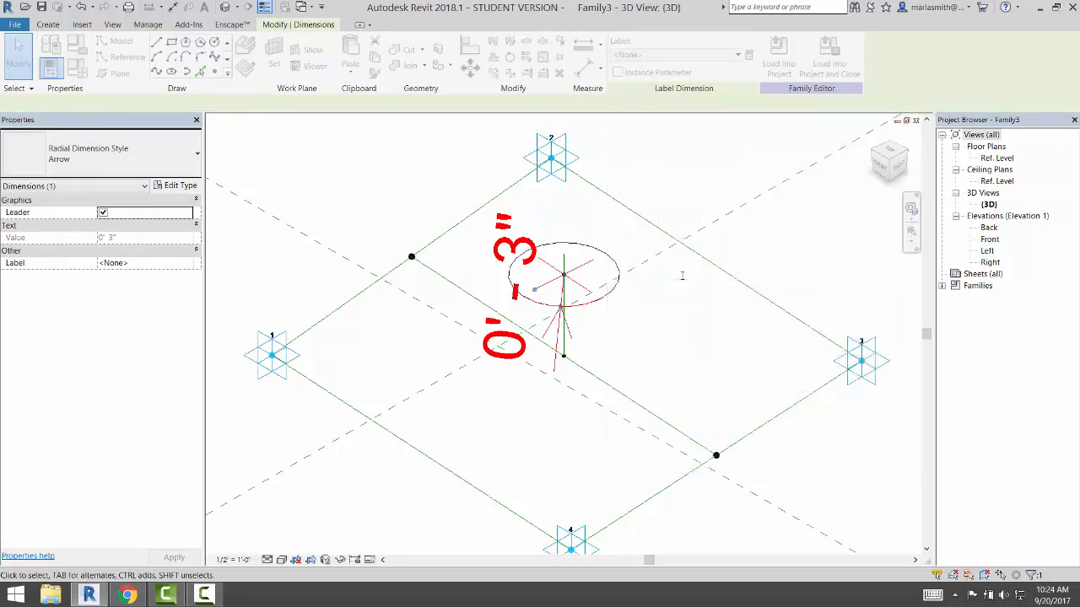
pyautogui.click(684, 280)
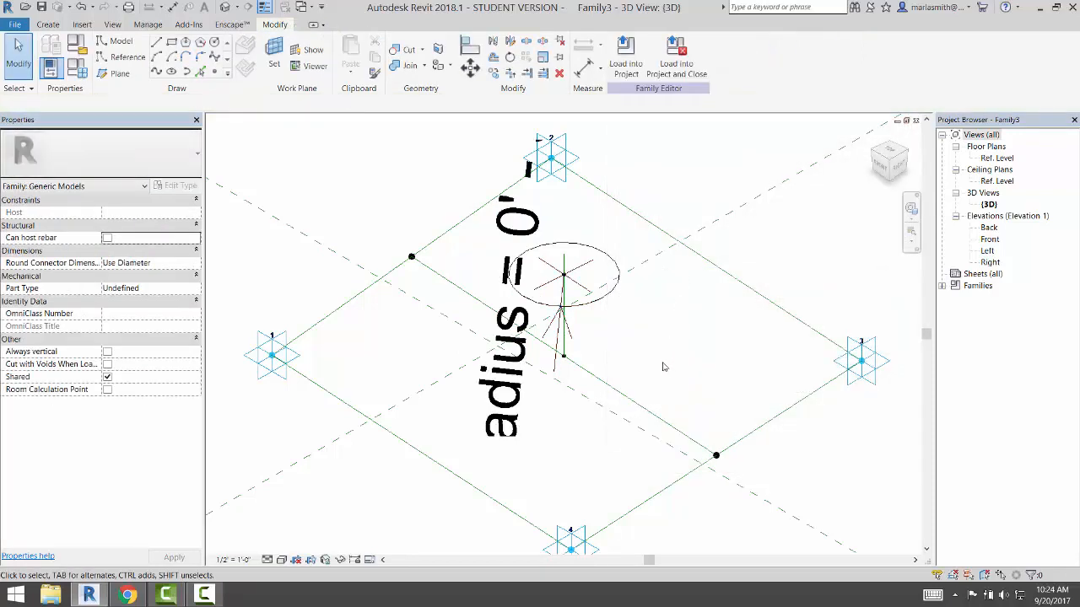
pyautogui.scroll(2, 664, 365)
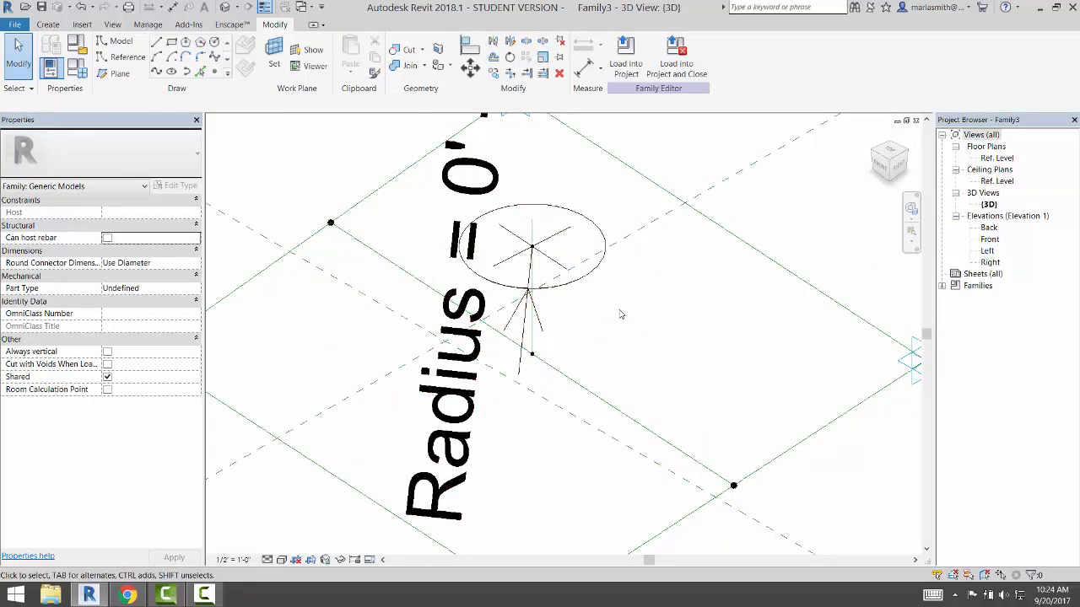
pyautogui.scroll(-2, 622, 314)
pyautogui.keyDown('shift'); pyautogui.moveTo(601, 370); pyautogui.dragTo(549, 364, button='middle'); pyautogui.keyUp('shift')
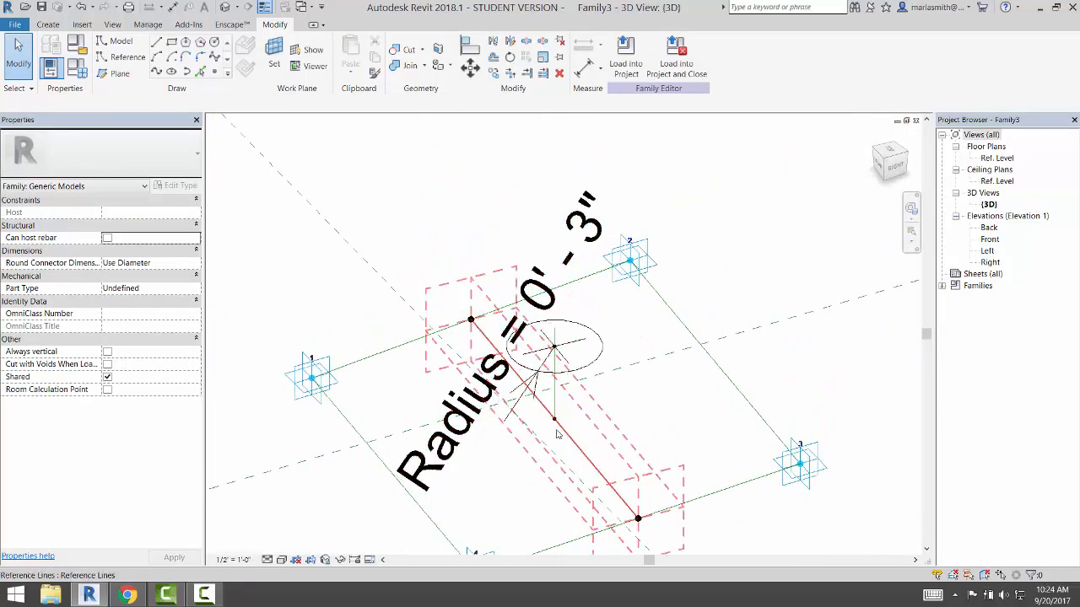
pyautogui.scroll(2, 556, 431)
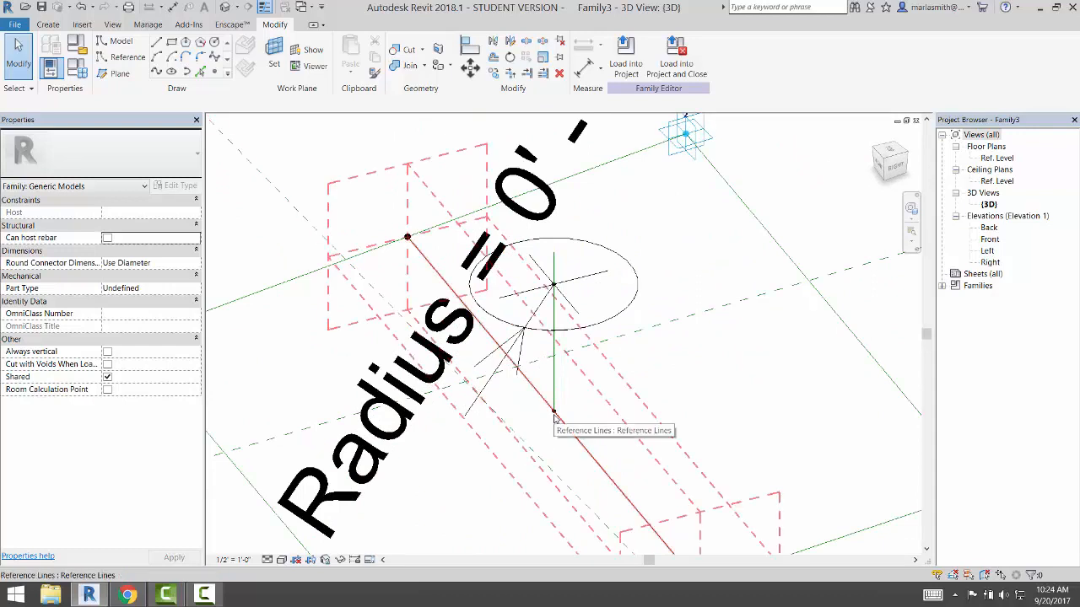
# Associate the reference point's Rotation Angle with a new family parameter named angle
pyautogui.click(558, 417)
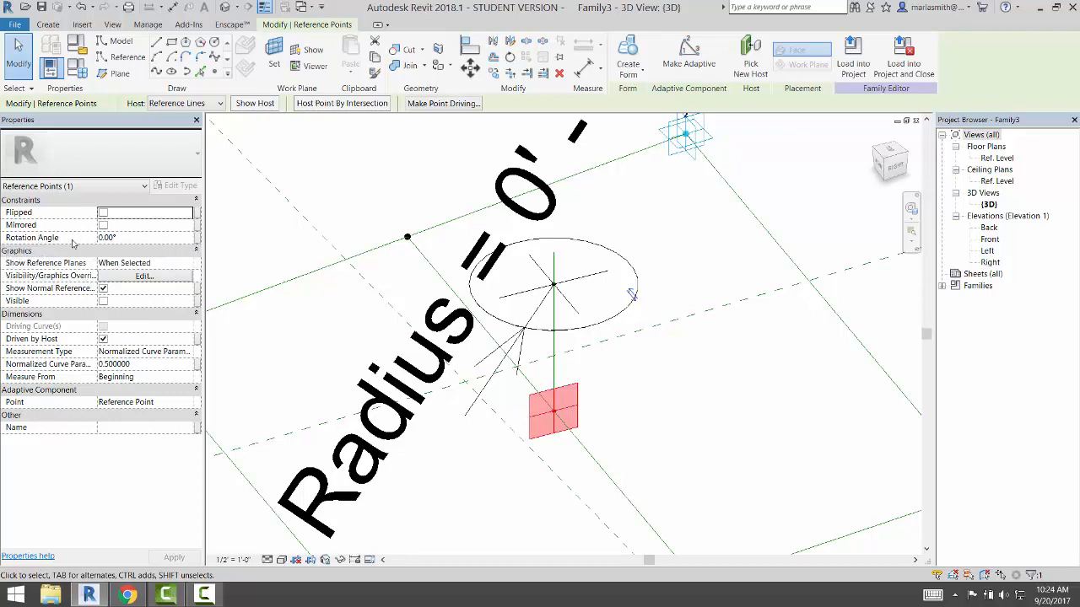
pyautogui.click(198, 240)
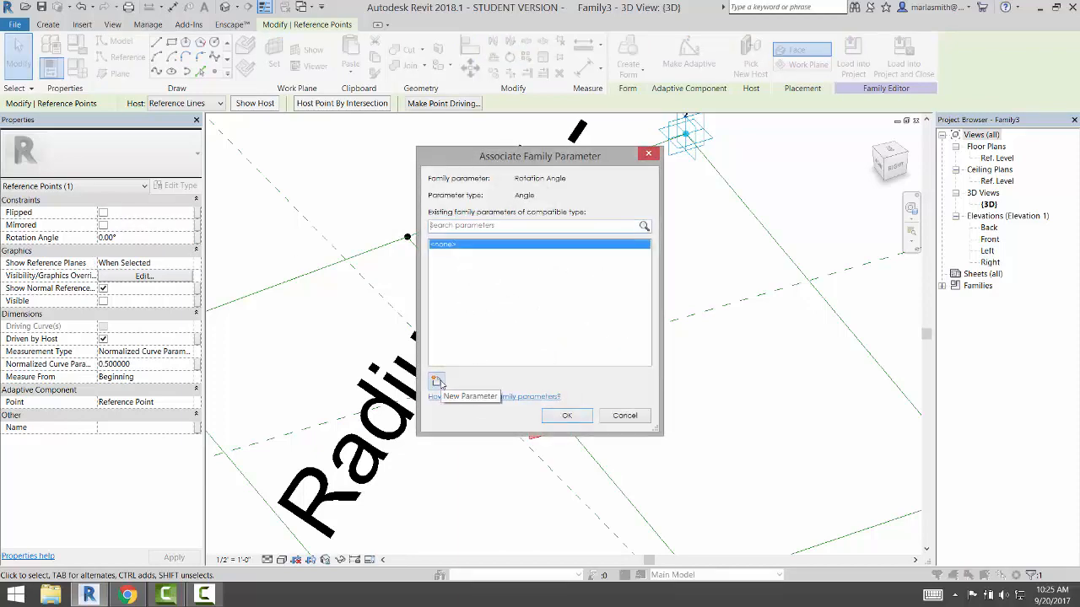
pyautogui.click(435, 381)
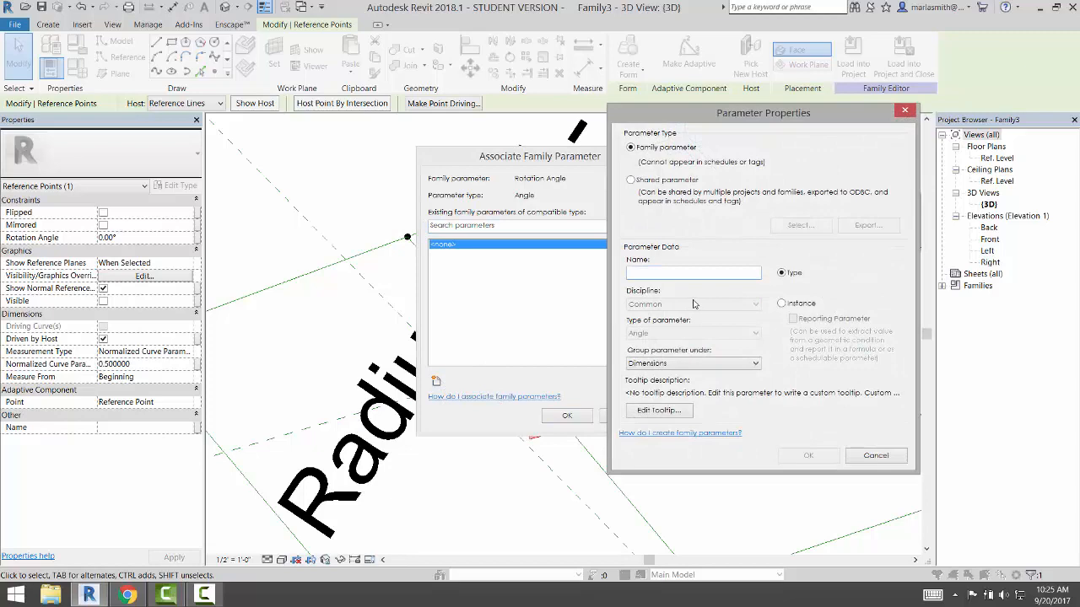
pyautogui.write('angle')
pyautogui.click(812, 456)
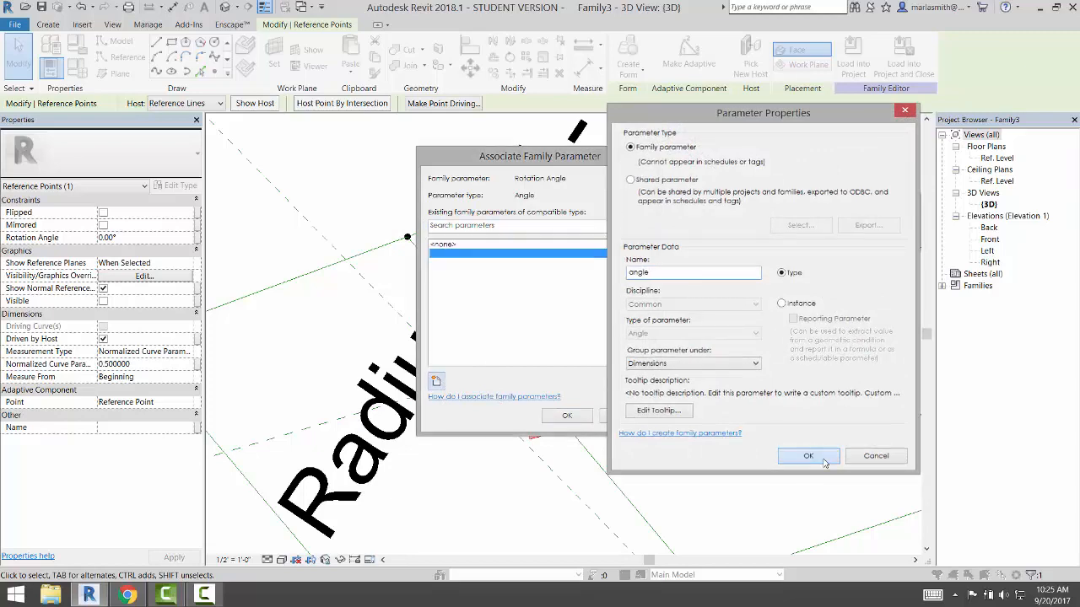
pyautogui.click(578, 417)
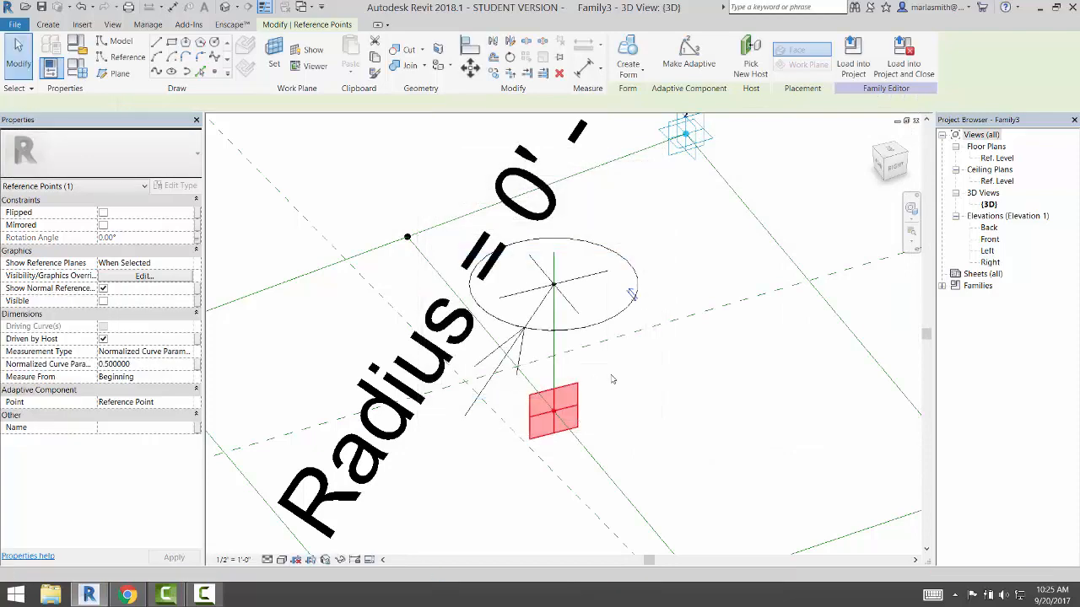
# In Family Types, set angle to 15° and Radius to 6", applying each, and begin a new type
pyautogui.click(76, 68)
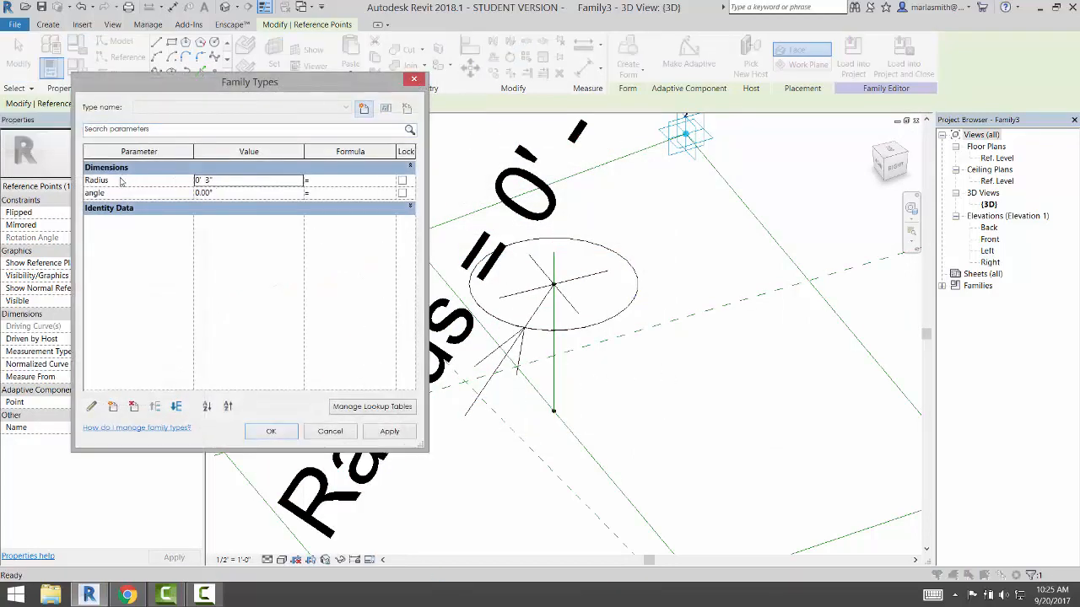
pyautogui.moveTo(279, 83); pyautogui.dragTo(209, 48)
pyautogui.click(179, 159)
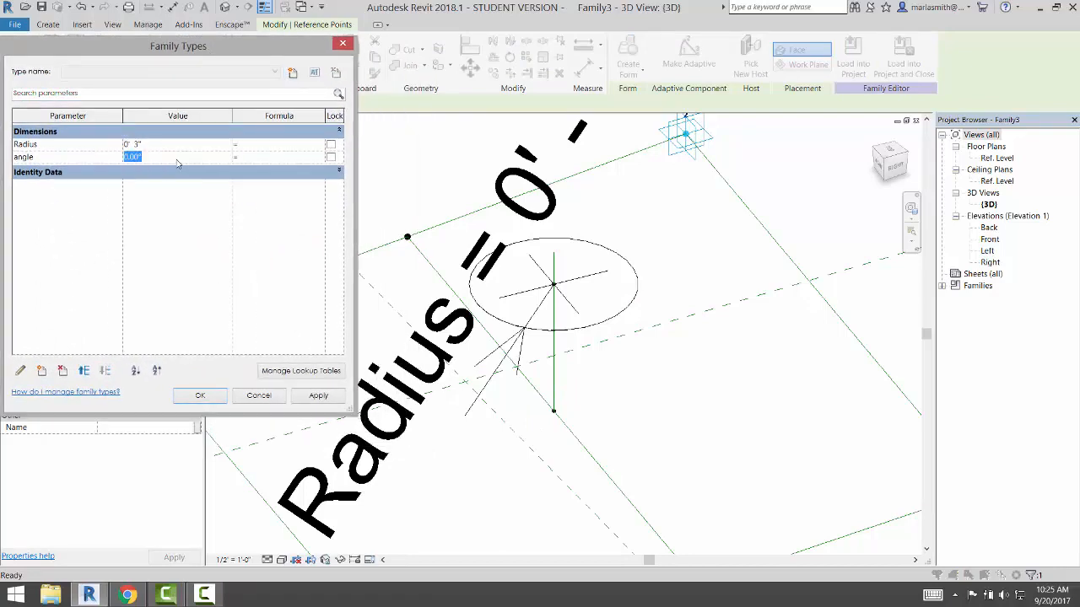
pyautogui.write('15')
pyautogui.click(317, 397)
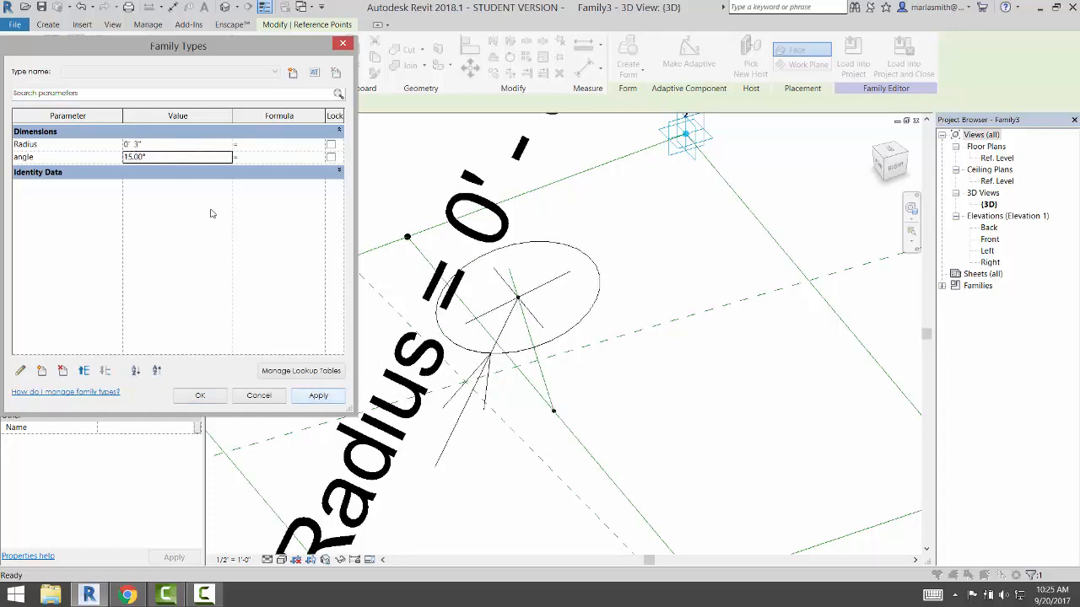
pyautogui.click(168, 146)
pyautogui.write('6')
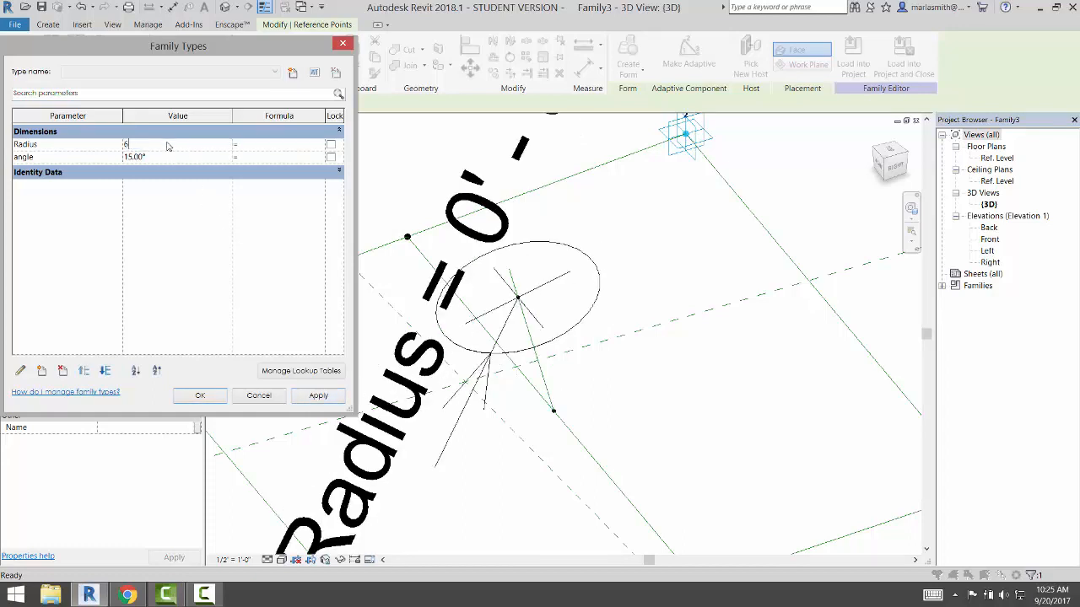
pyautogui.click(331, 400)
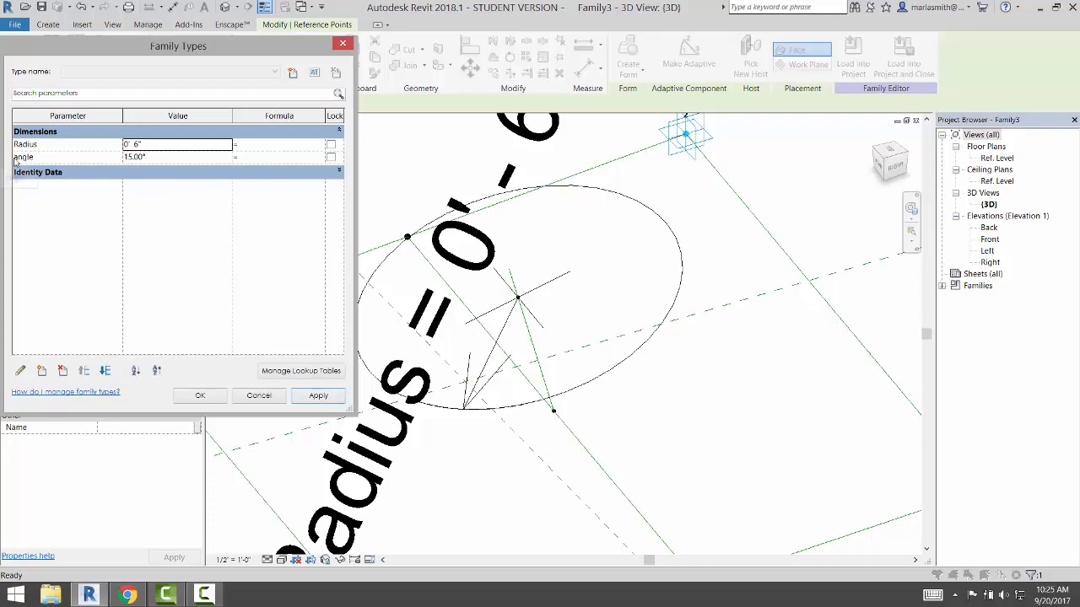
pyautogui.moveTo(155, 52); pyautogui.dragTo(177, 48)
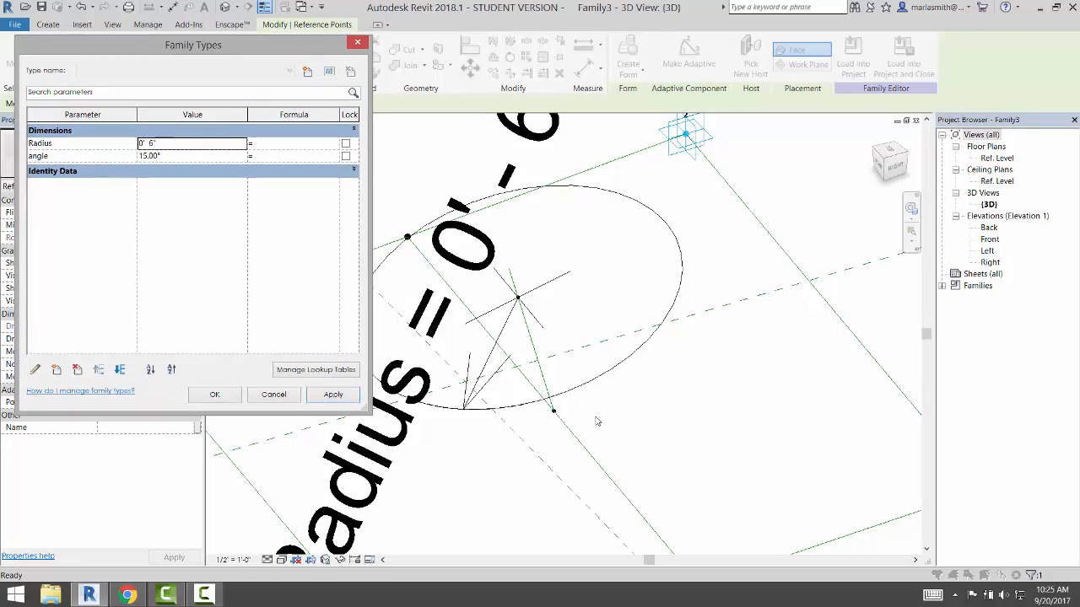
pyautogui.click(309, 74)
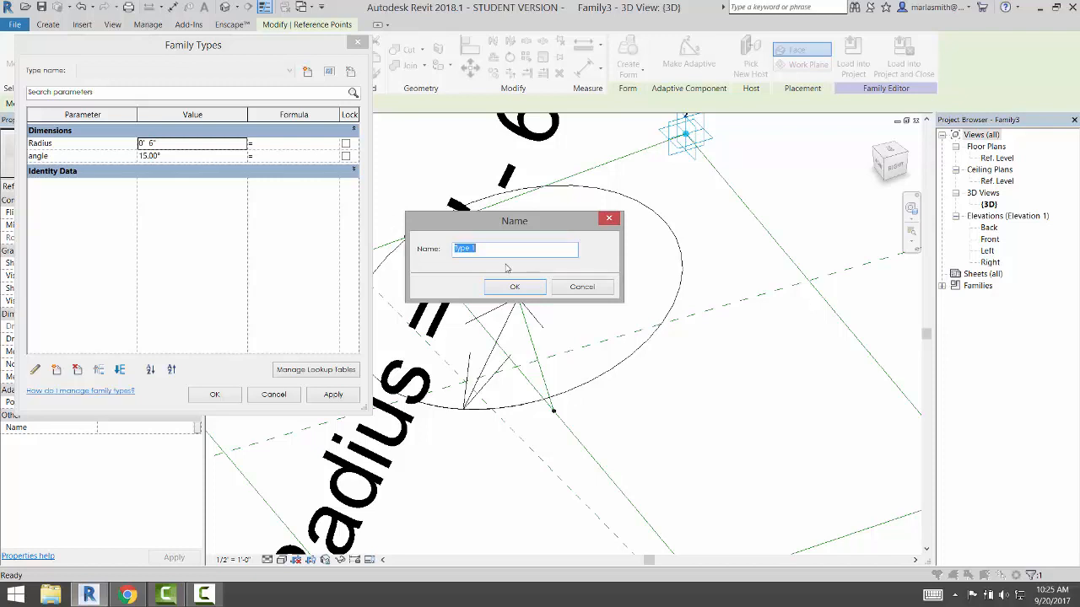
# Save current values as Type 1, then create Type 2 with angle 32° and Radius 2'
pyautogui.click(512, 286)
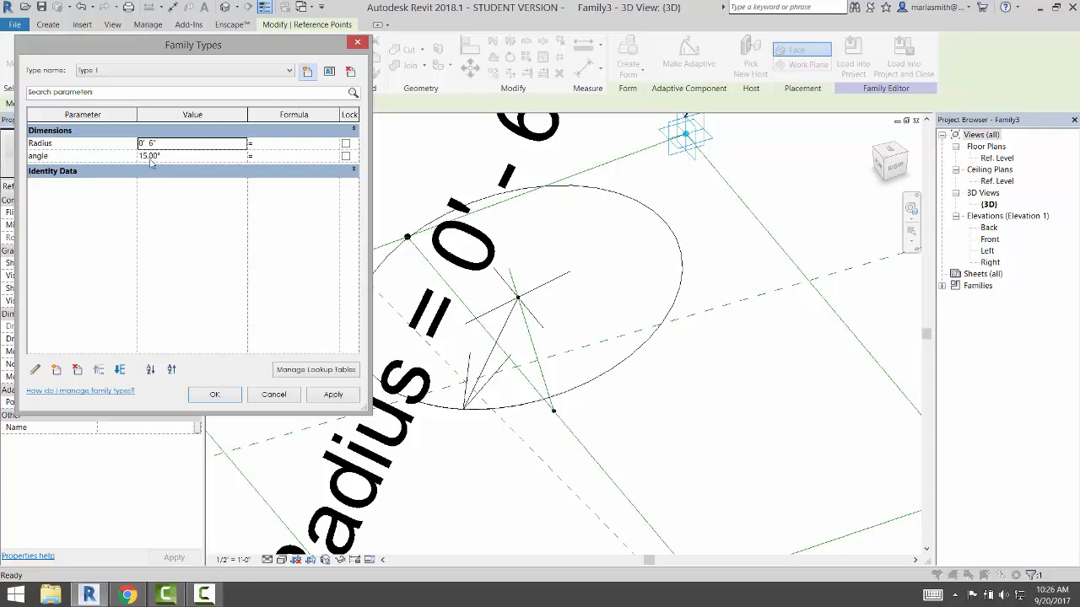
pyautogui.click(308, 71)
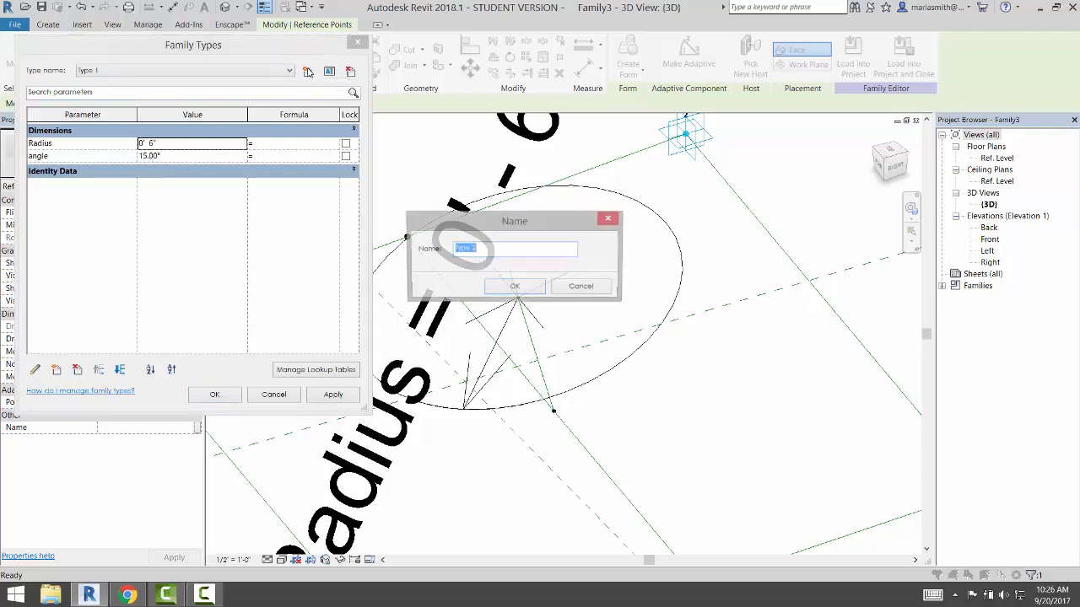
pyautogui.click(506, 287)
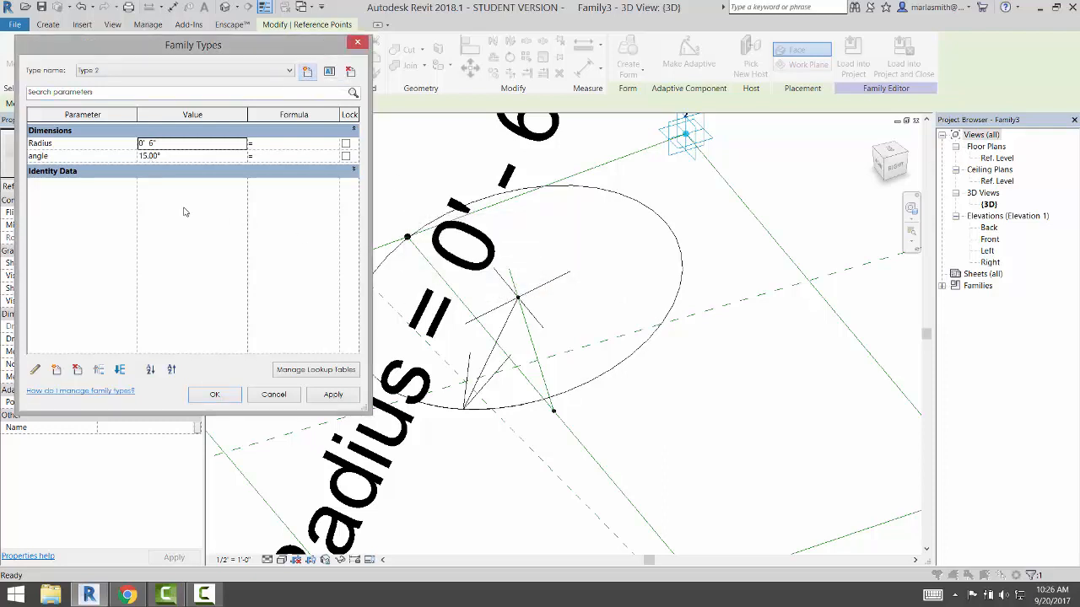
pyautogui.click(168, 158)
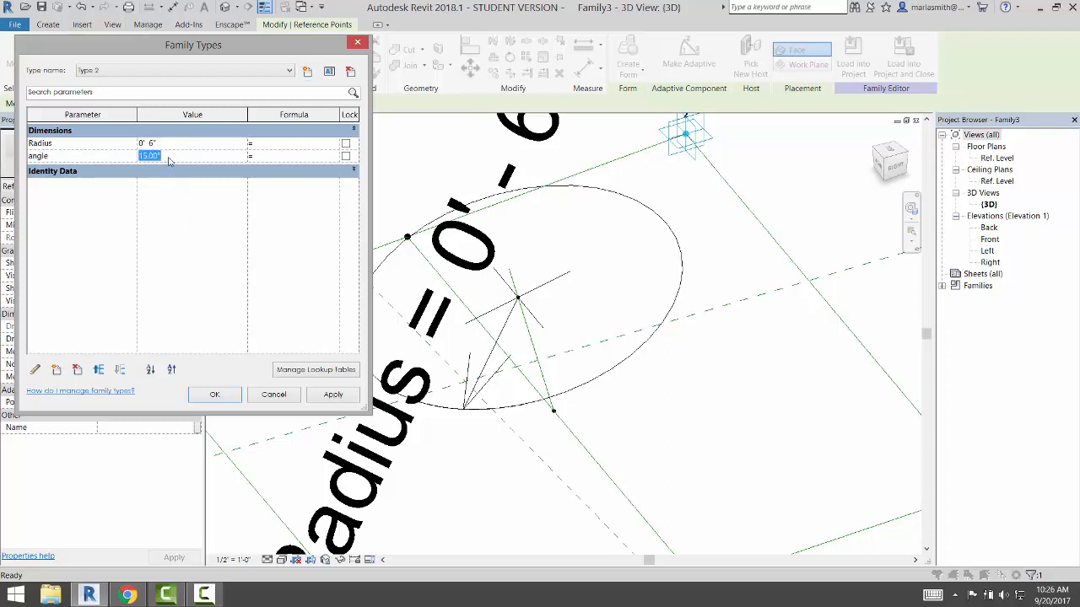
pyautogui.write('32')
pyautogui.click(179, 149)
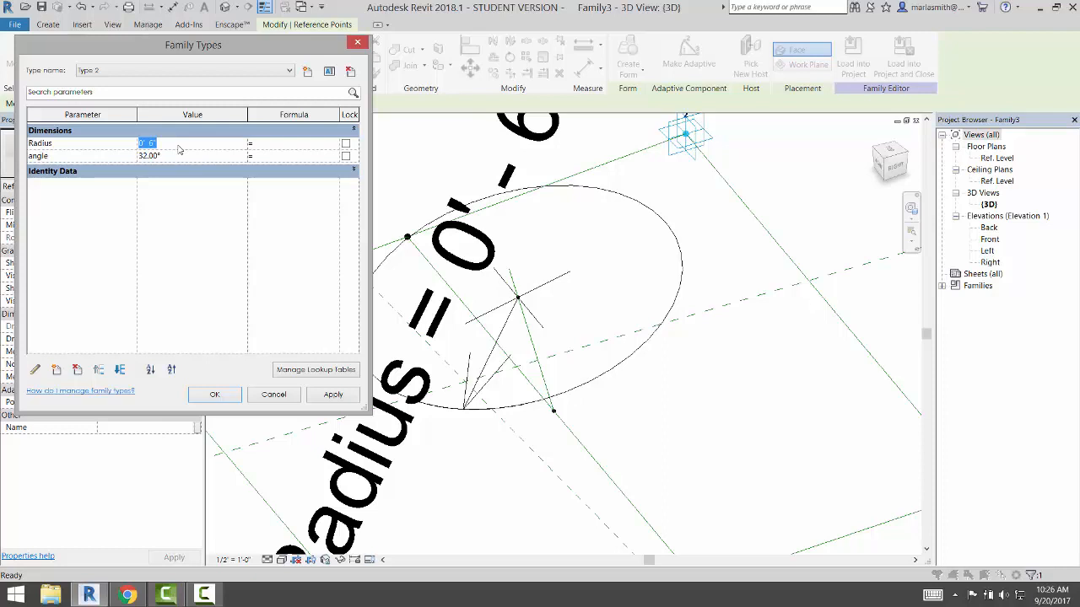
pyautogui.write('2')
pyautogui.click(334, 397)
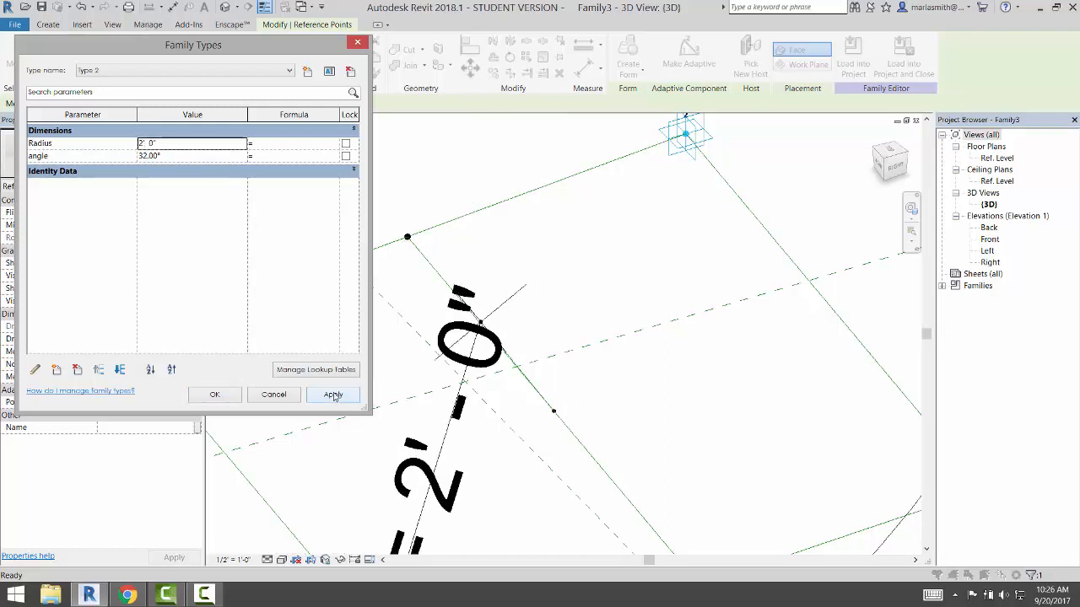
pyautogui.click(214, 393)
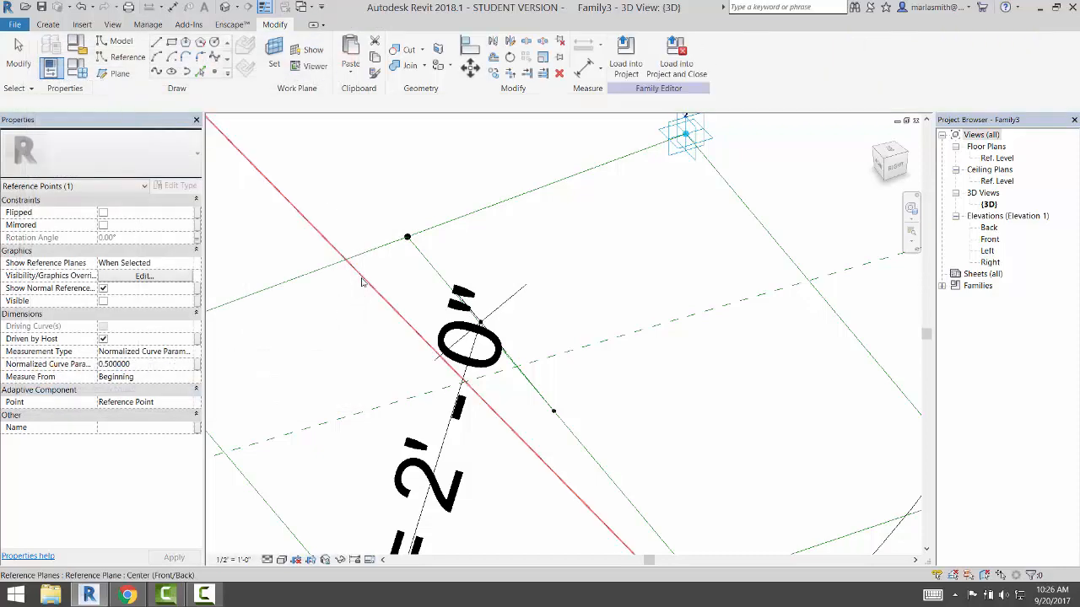
# Open Family Types and apply Type 1 to see the smaller circle
pyautogui.press('Escape')
pyautogui.scroll(-6, 397, 287)
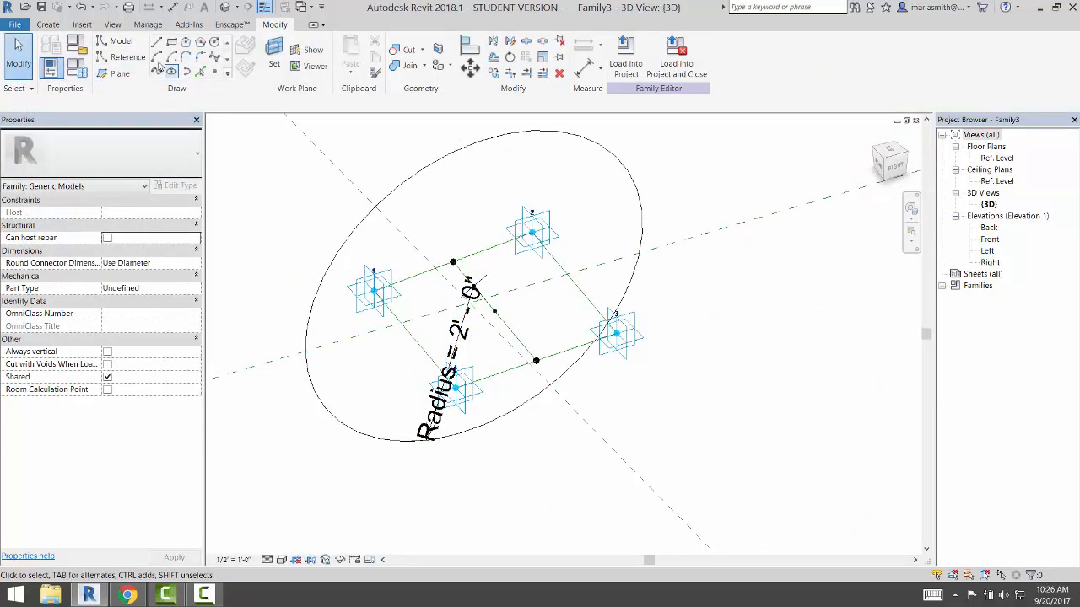
pyautogui.click(78, 67)
pyautogui.moveTo(282, 48); pyautogui.dragTo(926, 86)
pyautogui.click(935, 109)
pyautogui.click(928, 120)
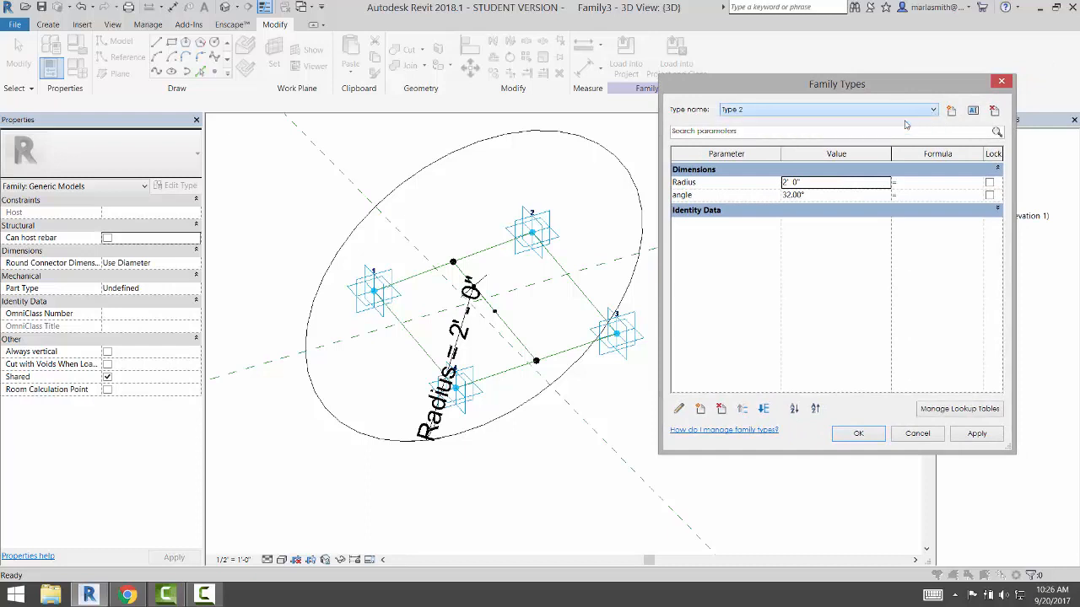
pyautogui.click(977, 433)
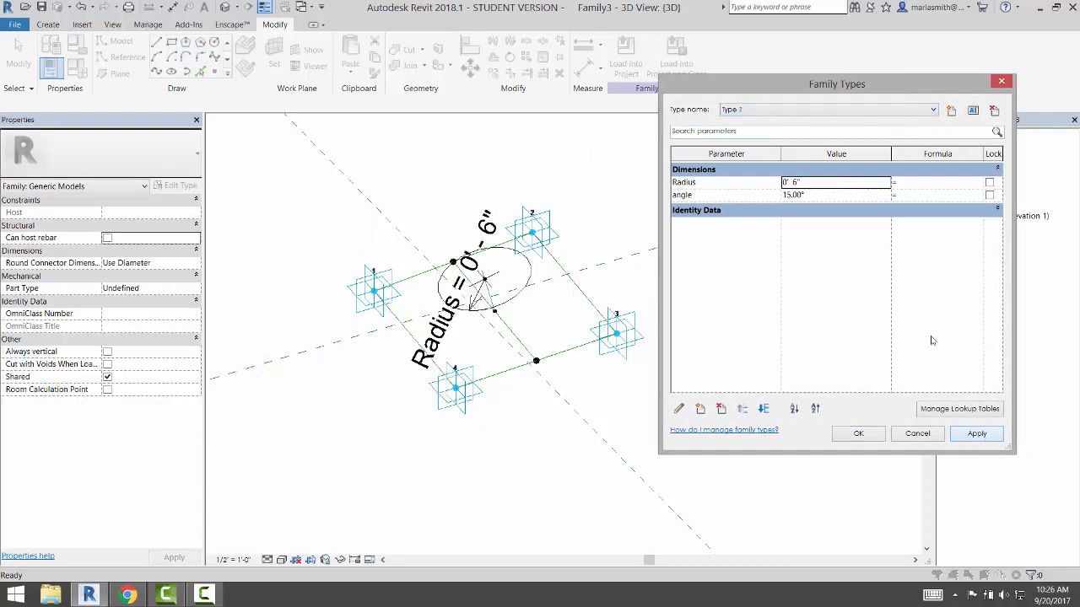
# Switch back to Type 2, apply it for the 2' - 0" circle, and close Family Types
pyautogui.click(873, 112)
pyautogui.click(874, 132)
pyautogui.click(976, 434)
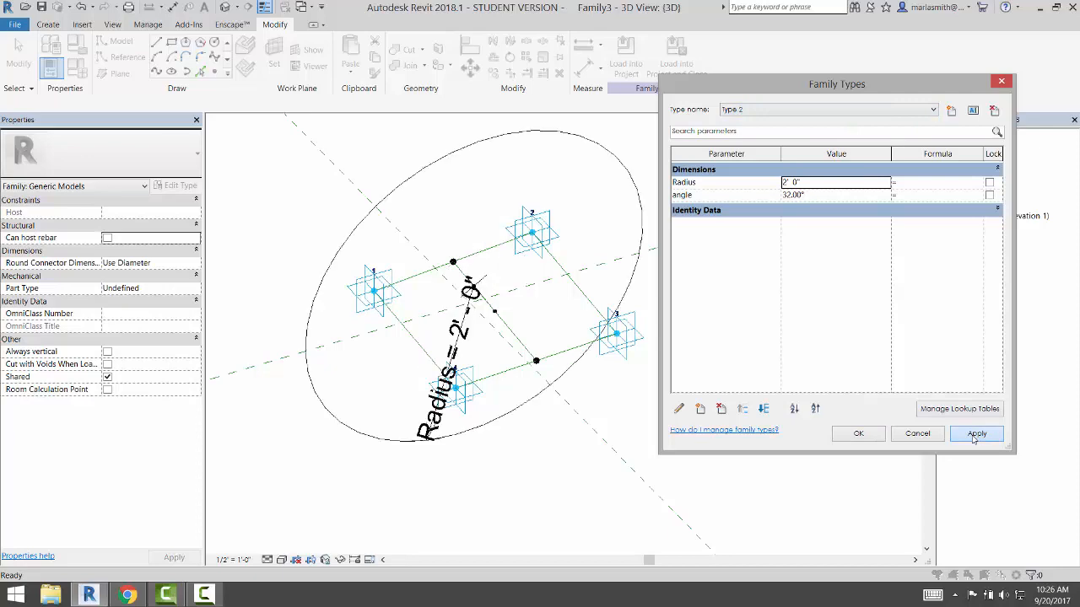
pyautogui.click(858, 433)
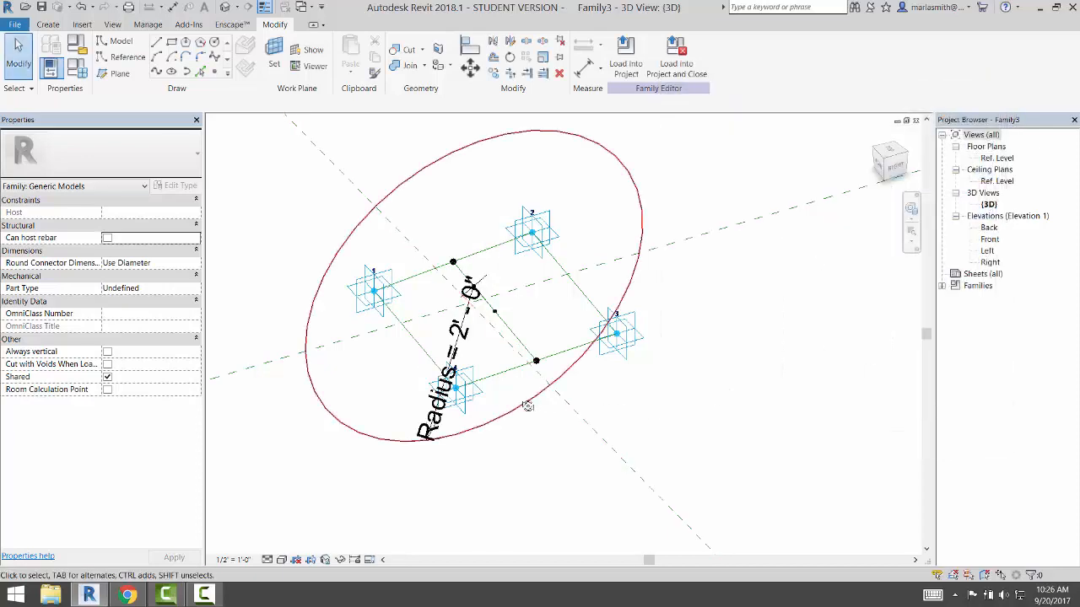
pyautogui.keyDown('shift'); pyautogui.moveTo(529, 405); pyautogui.dragTo(437, 375, button='middle'); pyautogui.keyUp('shift')
pyautogui.scroll(4, 447, 355)
pyautogui.scroll(2, 452, 343)
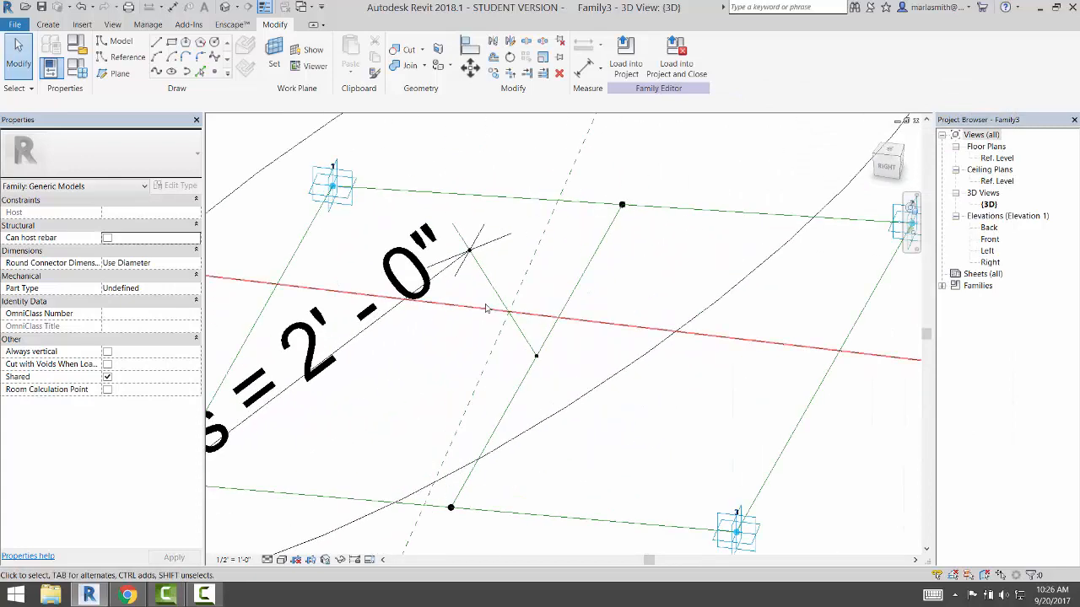
# Label the 6 3/4 inch height dimension with a new family parameter named h
pyautogui.click(491, 311)
pyautogui.click(479, 365)
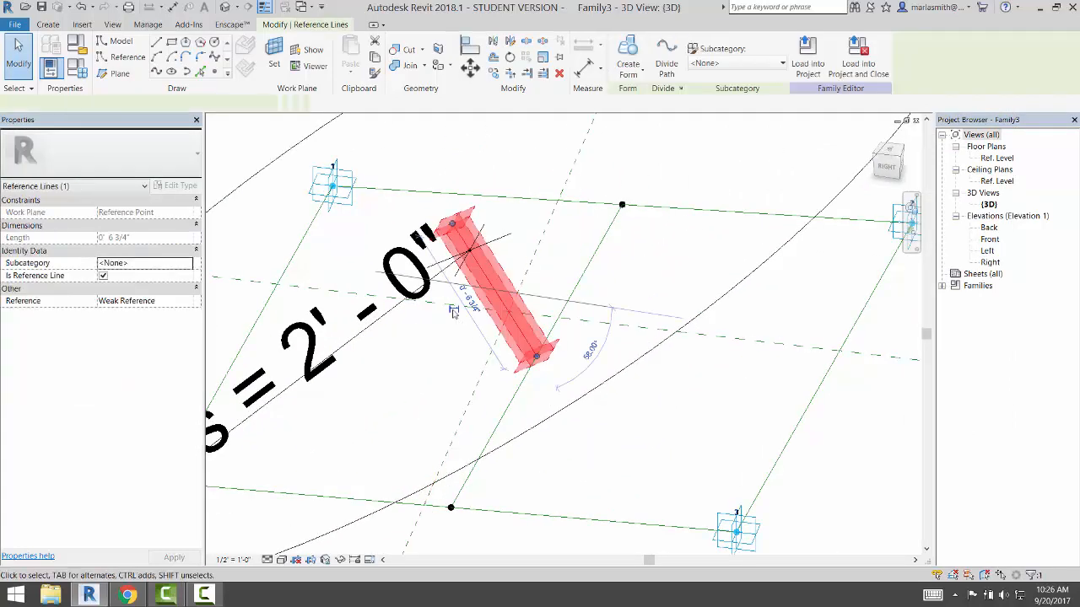
pyautogui.click(422, 367)
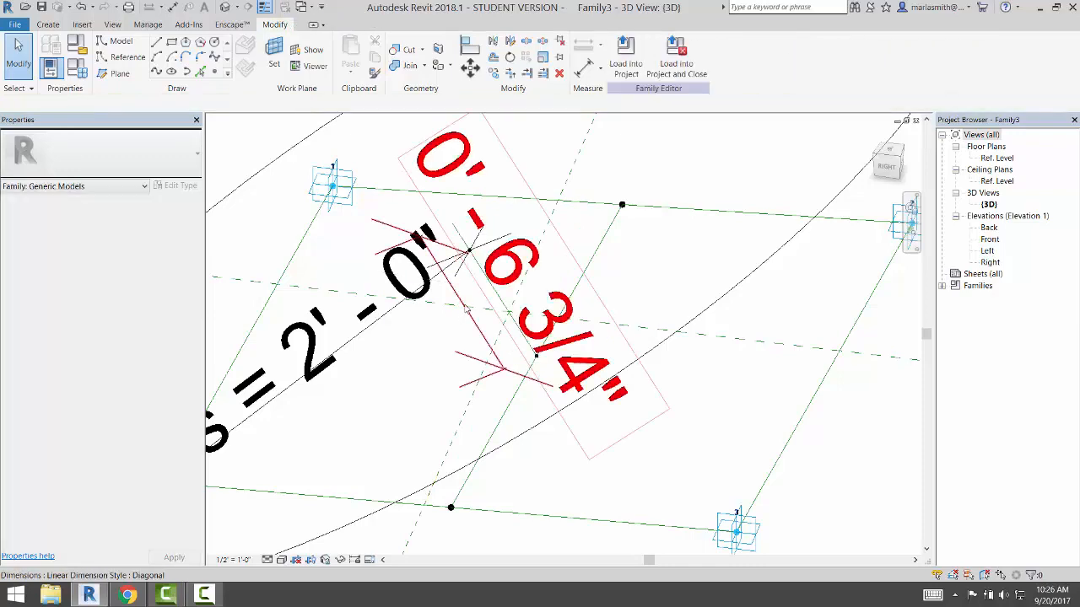
pyautogui.click(535, 354)
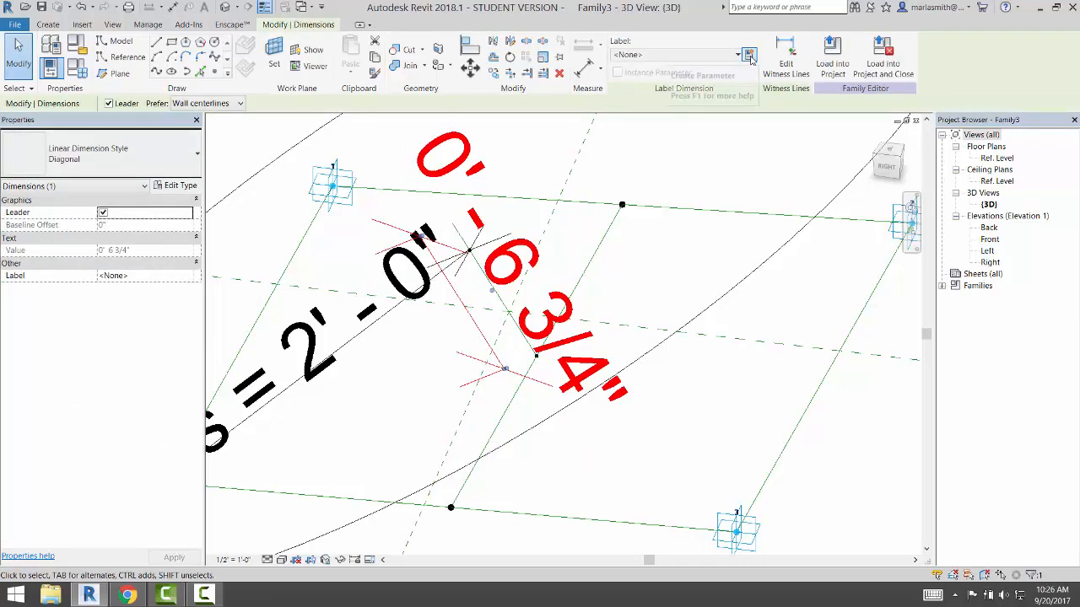
pyautogui.click(749, 56)
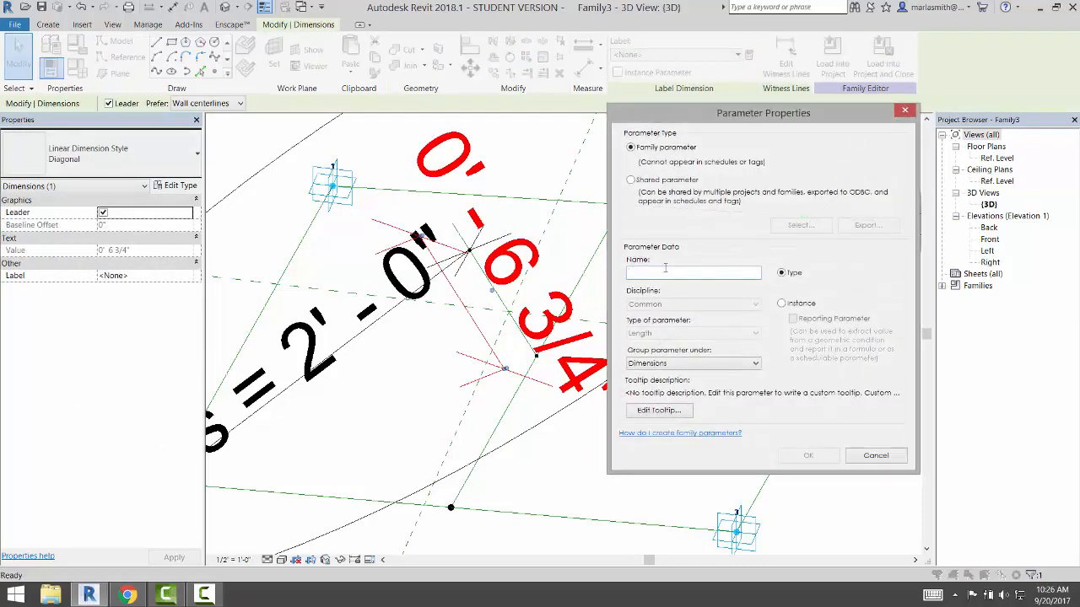
pyautogui.write('h')
pyautogui.click(807, 456)
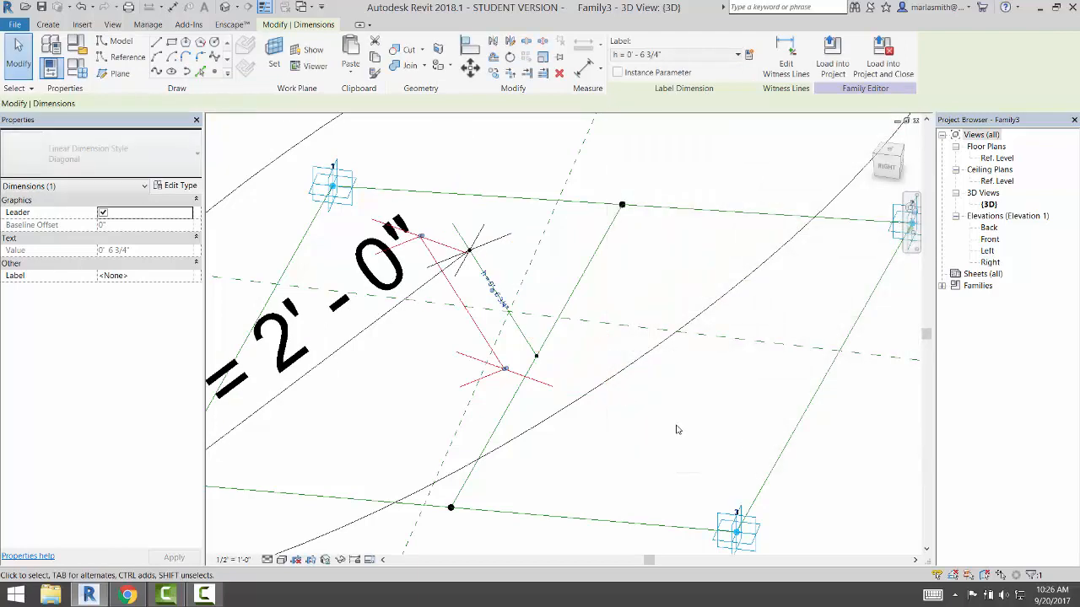
pyautogui.click(677, 430)
pyautogui.scroll(-3, 694, 315)
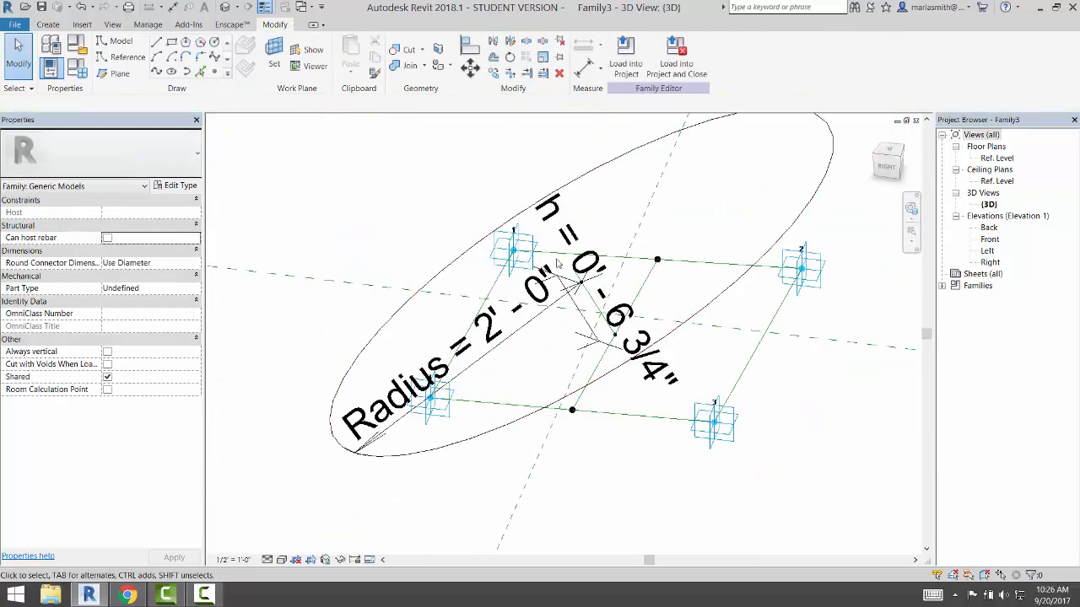
# Set h to 3' 0" in Family Types for Type 2, lifting the circle
pyautogui.click(82, 76)
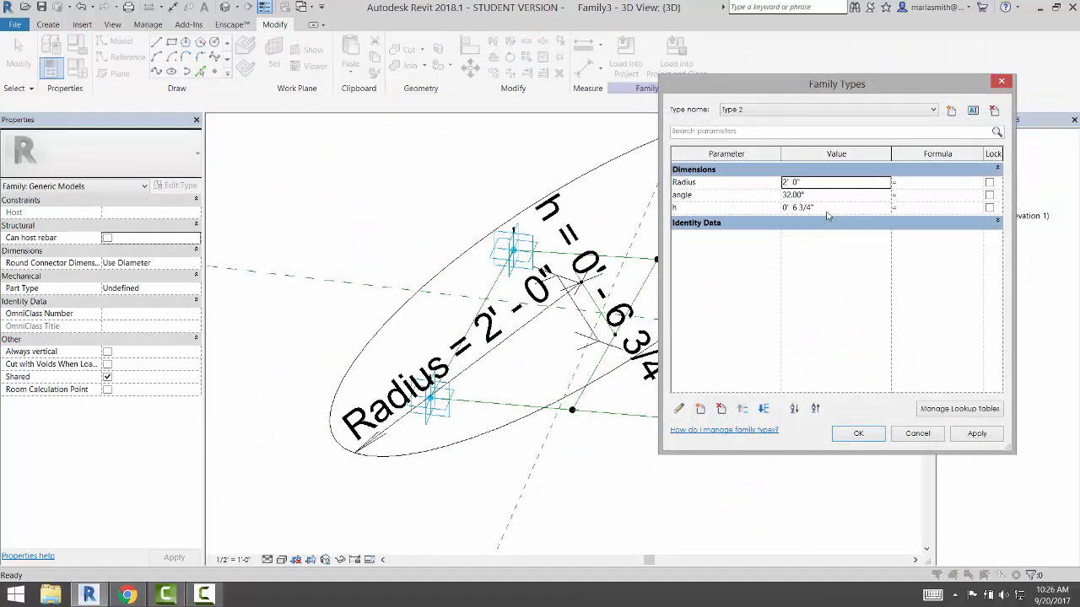
pyautogui.click(828, 210)
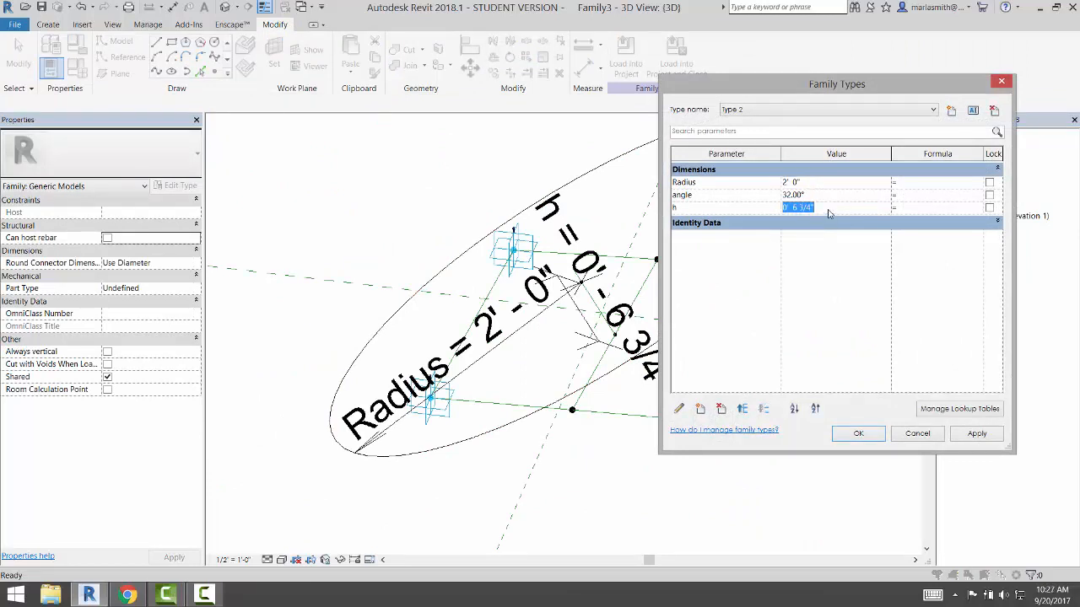
pyautogui.write('3')
pyautogui.click(977, 435)
pyautogui.click(857, 435)
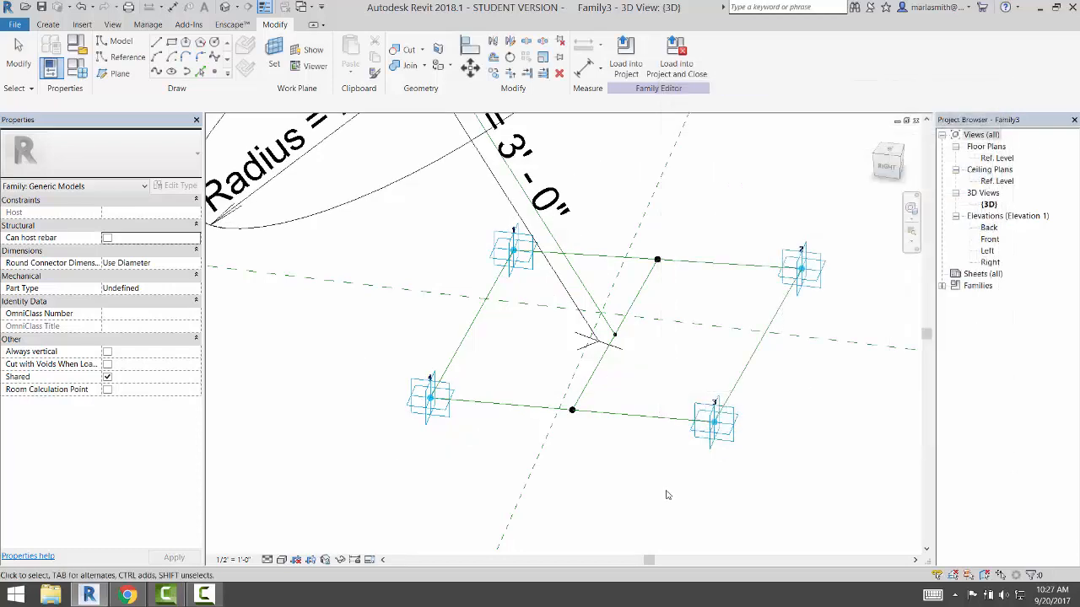
pyautogui.scroll(-3, 615, 345)
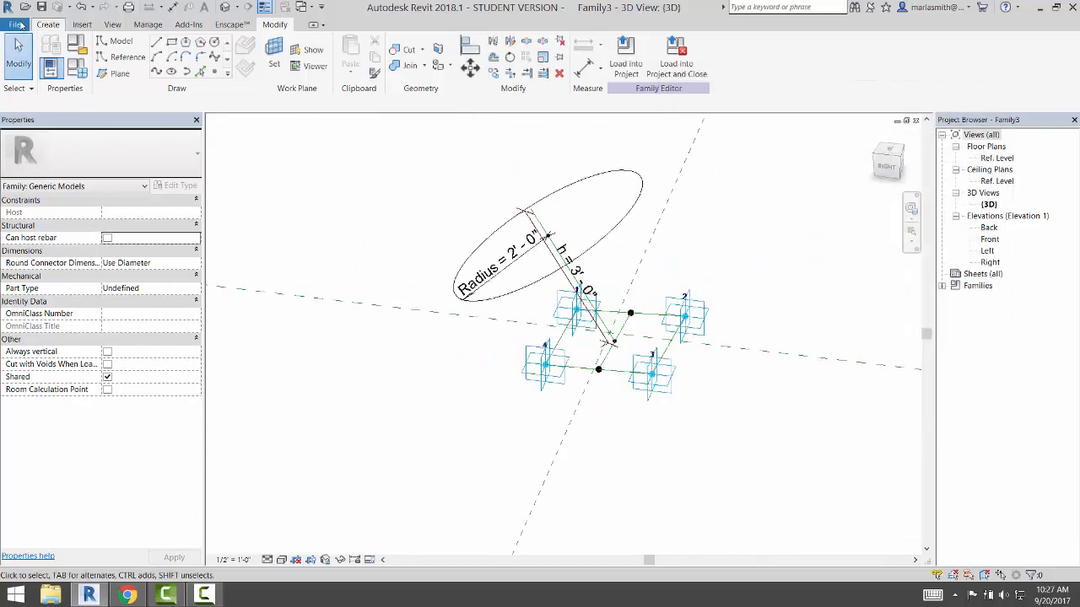